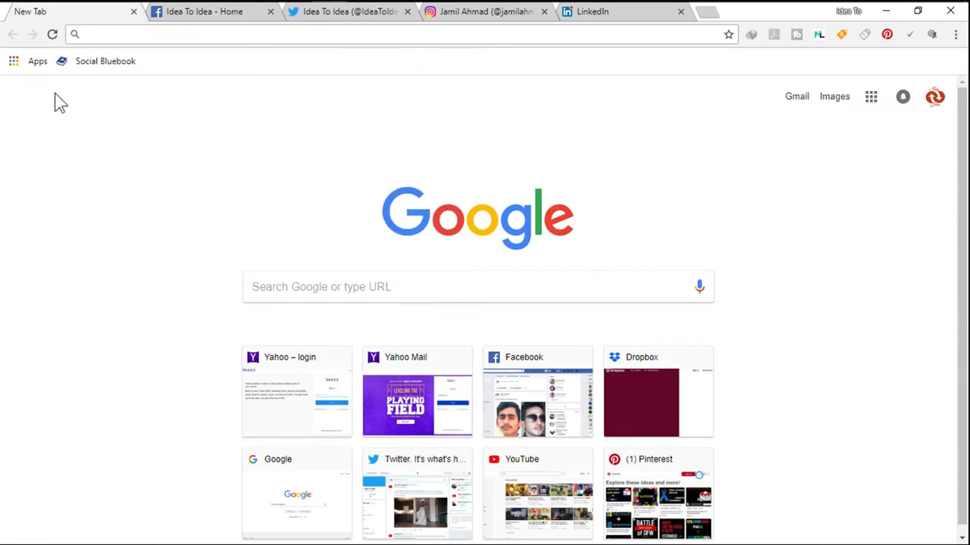
text(www)
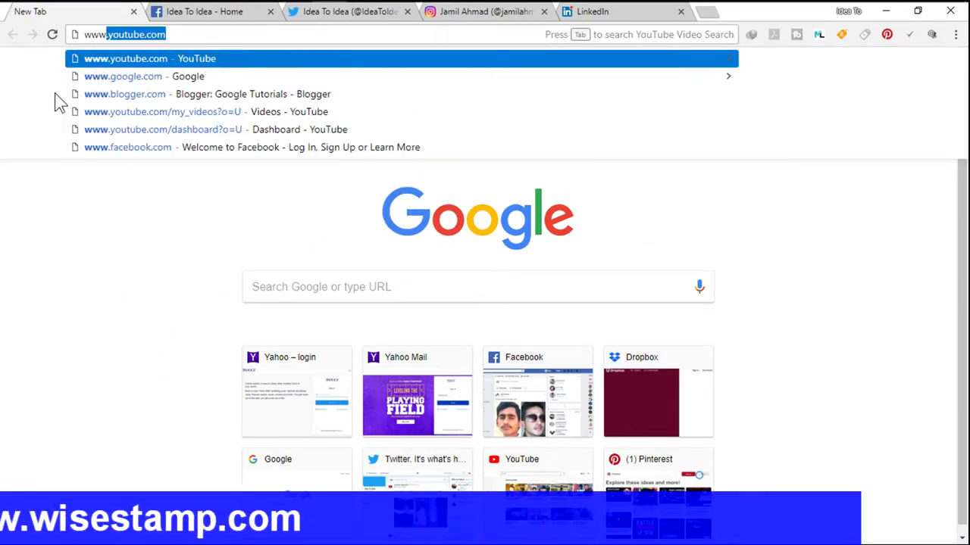
text(.wise)
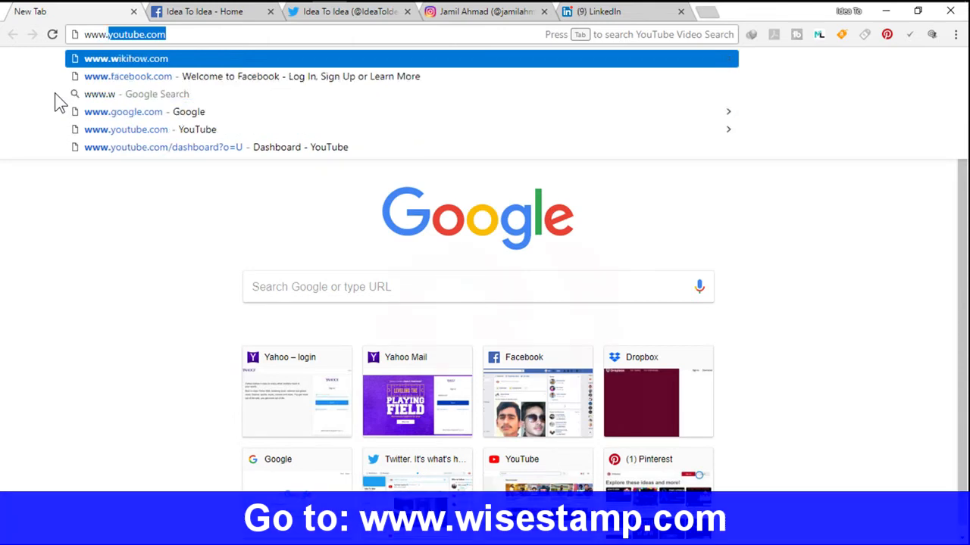
text(stamp)
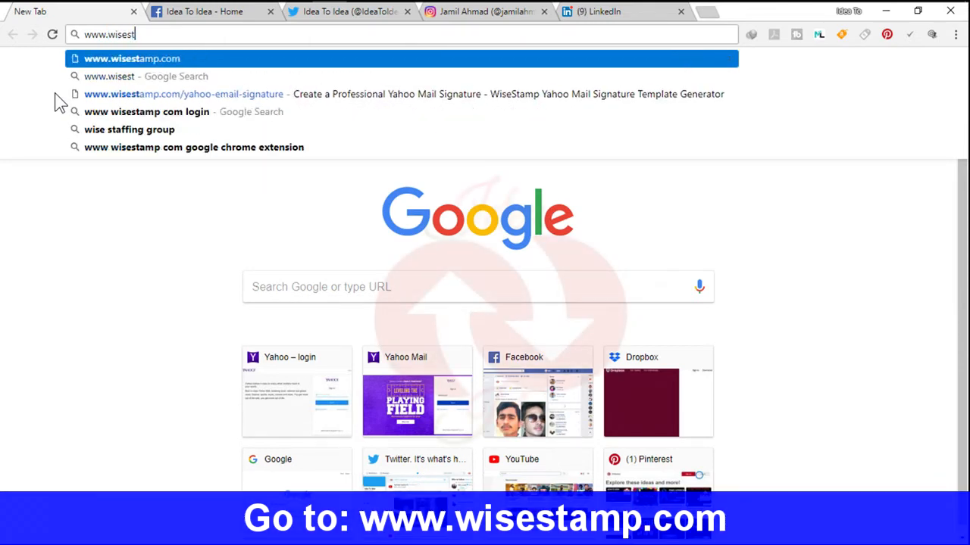
key(BackSpace)
text(.com)
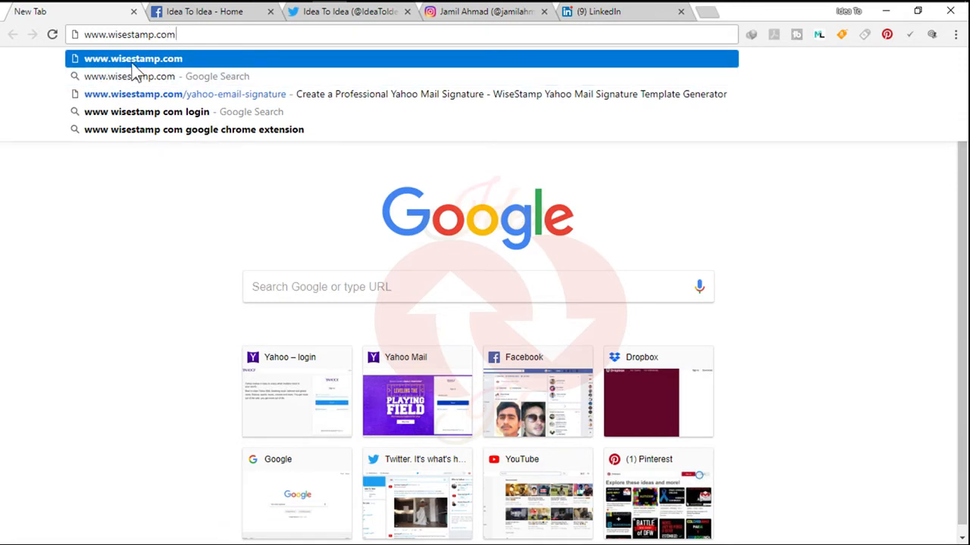
key(Return)
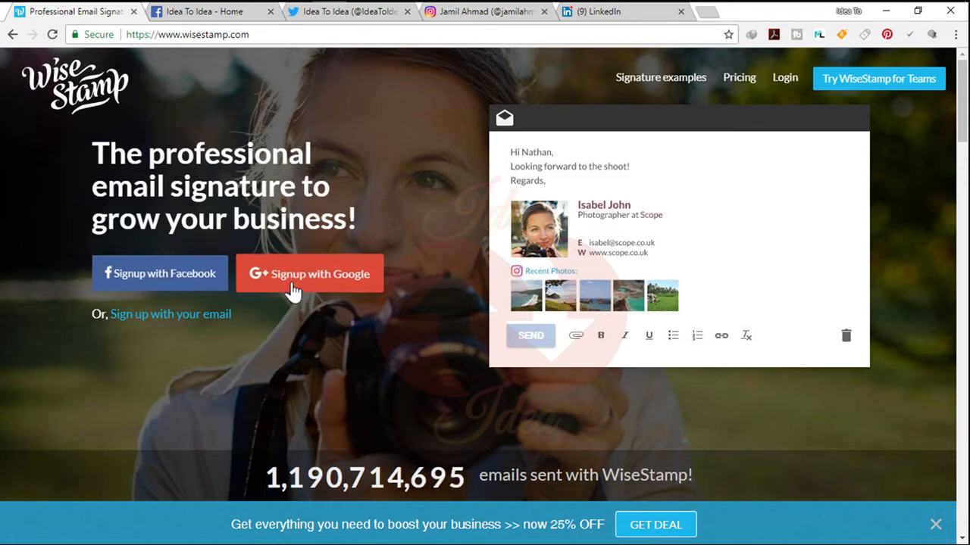
Start an e-mail-based sign-up and fill in the registration name and e-mail address
click(188, 317)
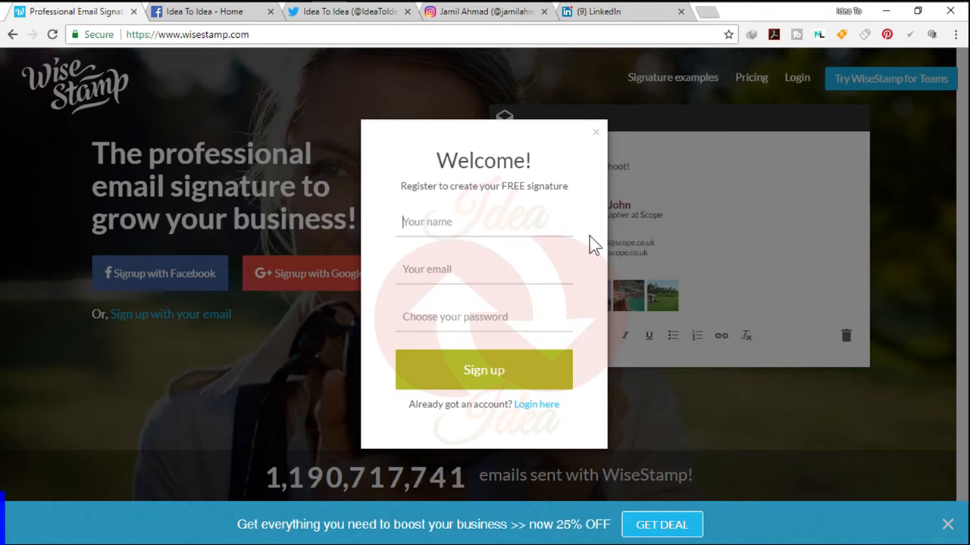
text(Ideafor)
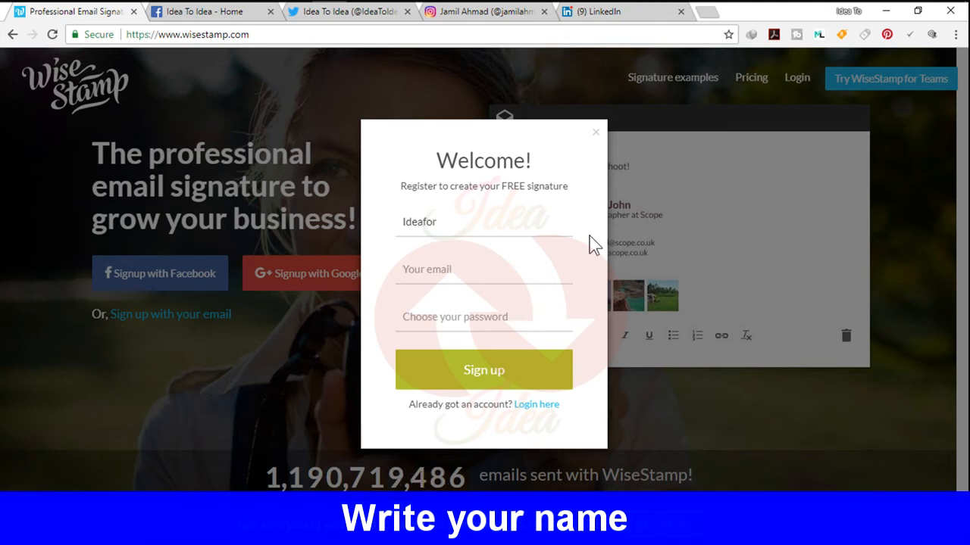
text(you)
click(538, 264)
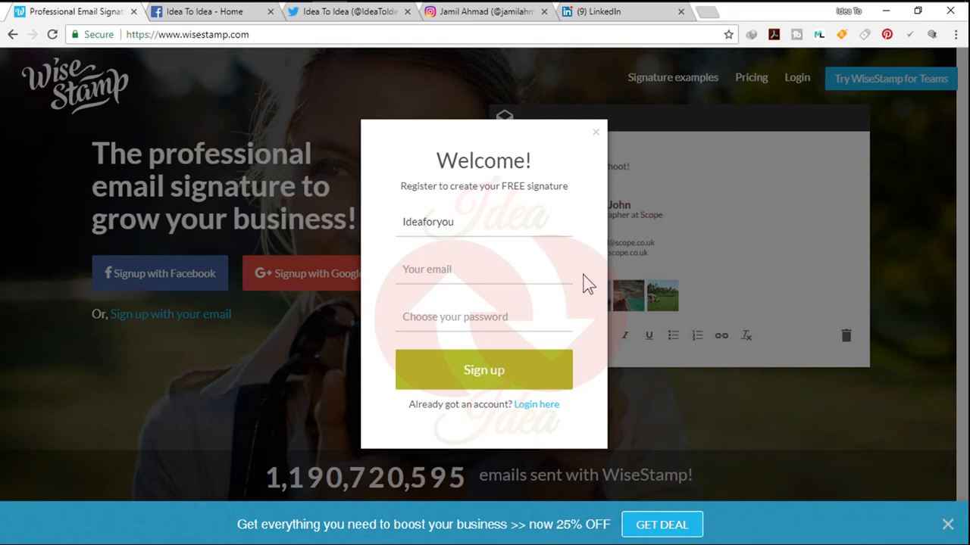
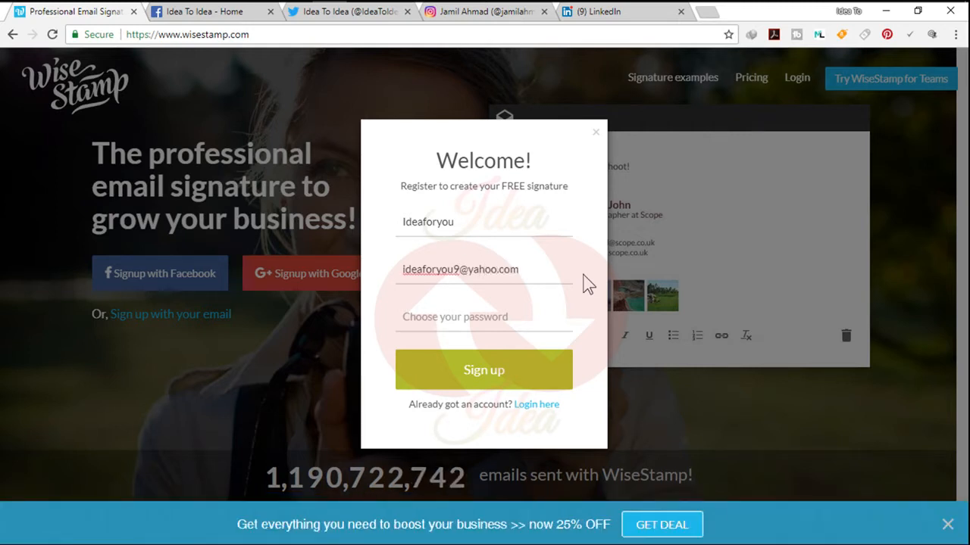
Enter the account password, submit the sign-up and dismiss the browser's offer to save the password
click(548, 311)
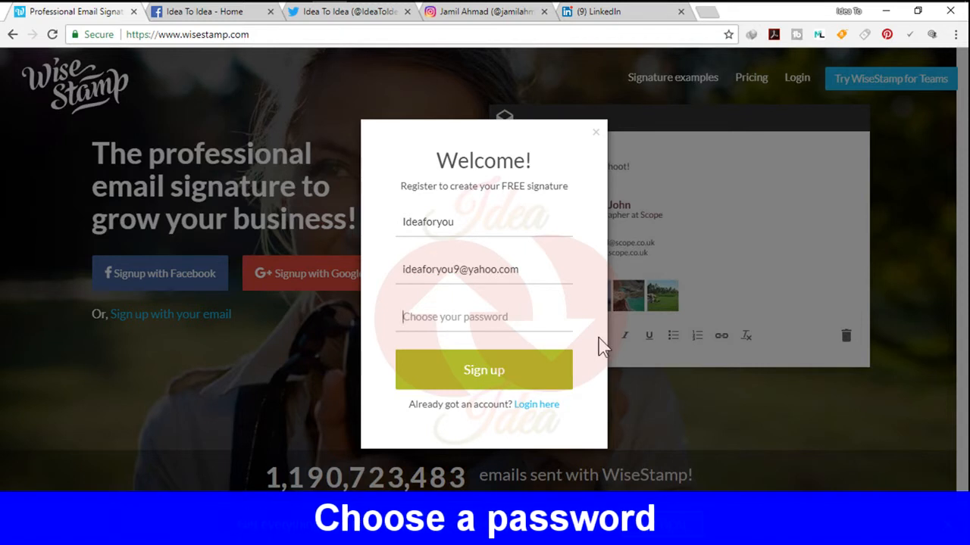
text(***)
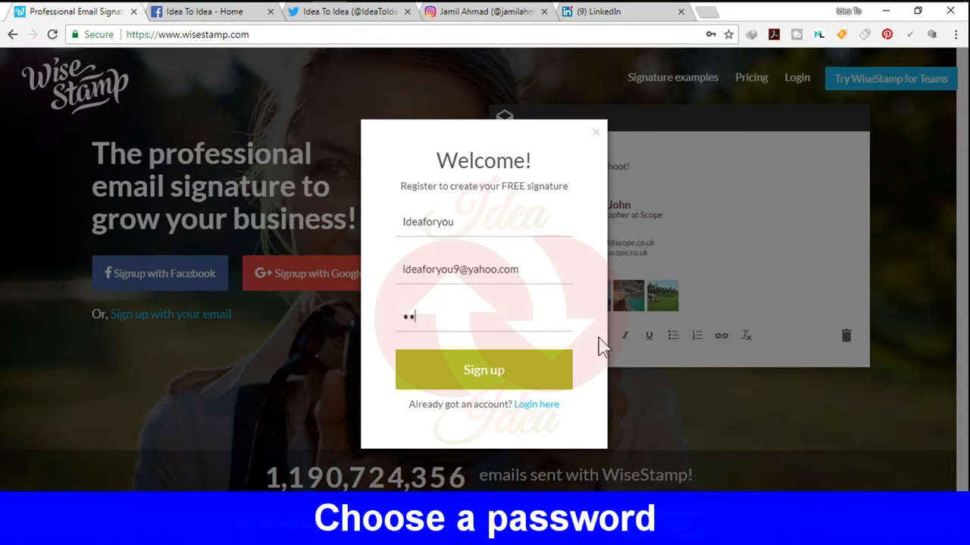
text(****)
click(538, 371)
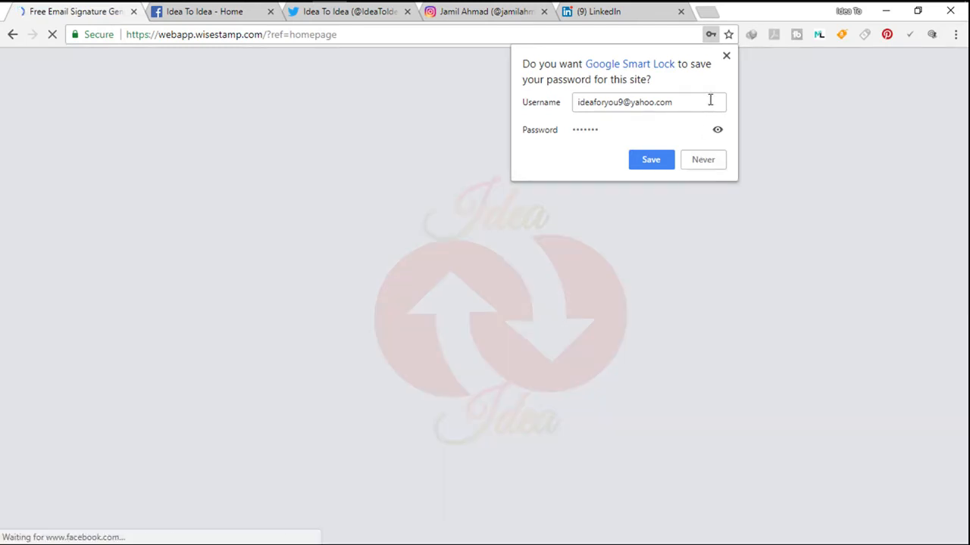
click(725, 56)
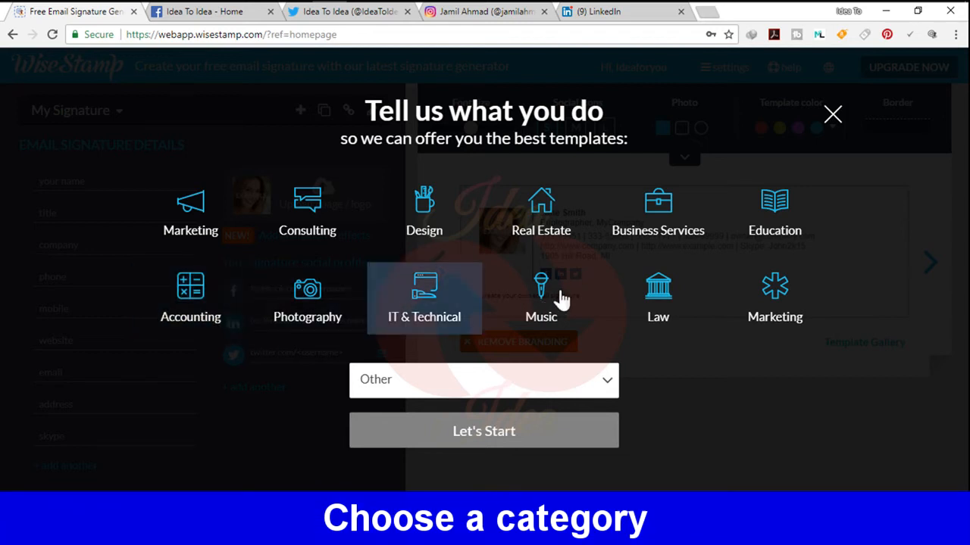
Choose the Education category and pick the free signature template with the blue divider line under the name and title
click(794, 234)
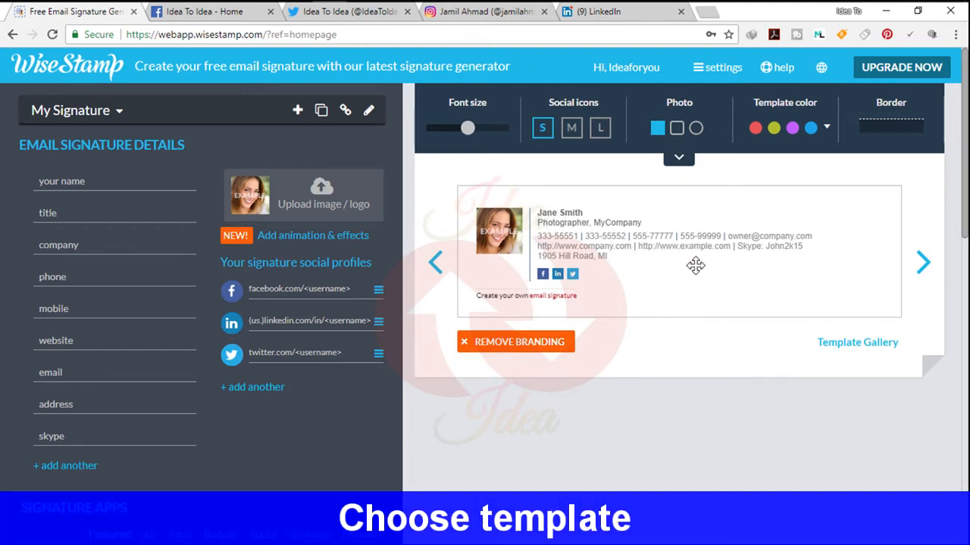
click(924, 270)
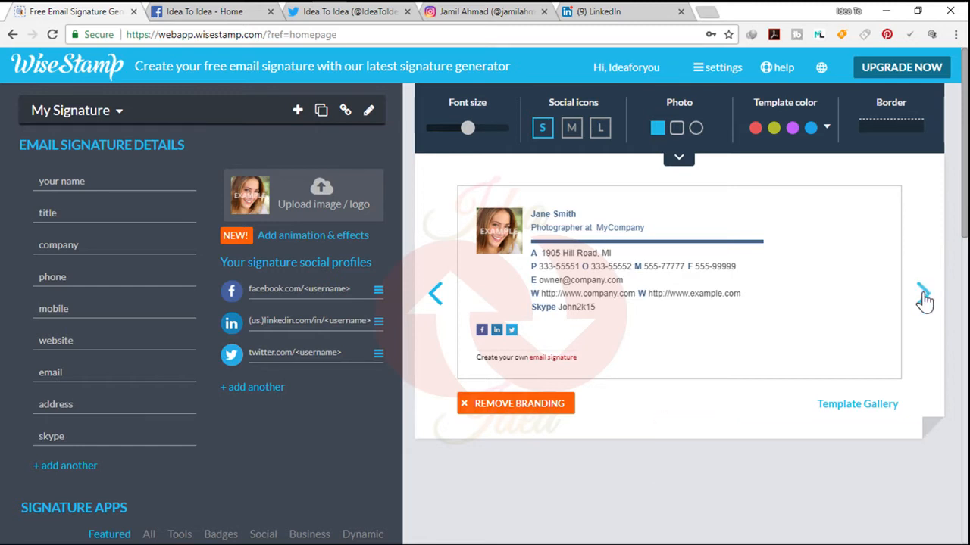
click(924, 295)
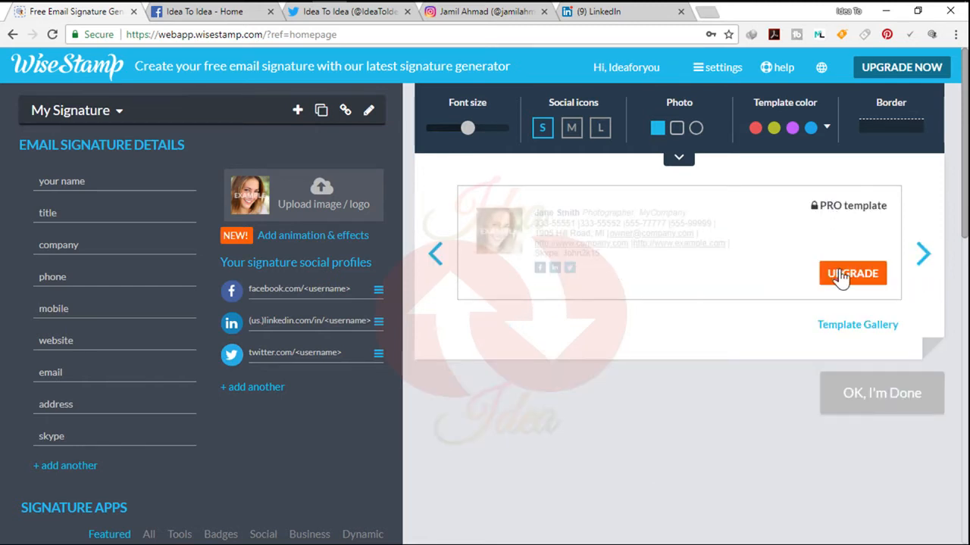
click(435, 256)
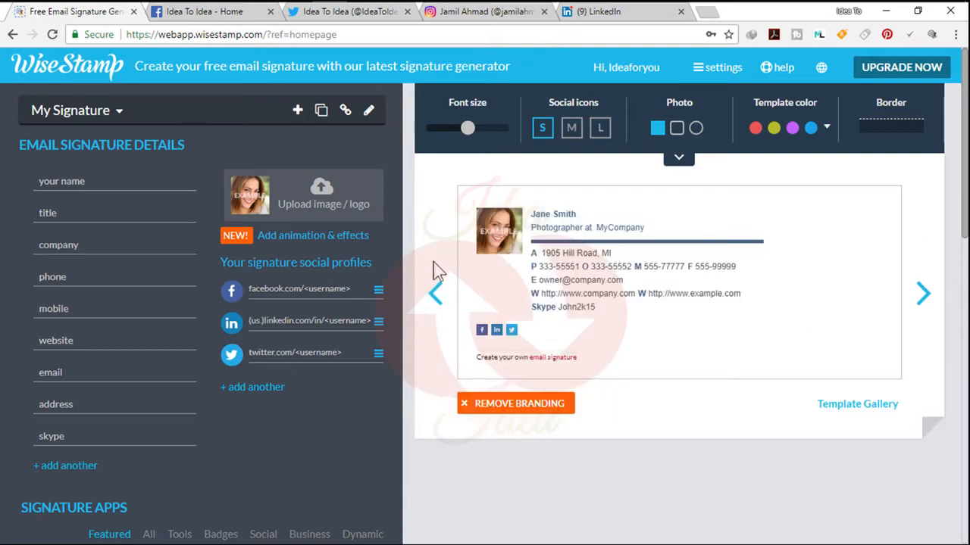
Upload the local image Untitled-2 from the My Pictures folder as the signature photo, keeping the full picture in the crop
click(314, 217)
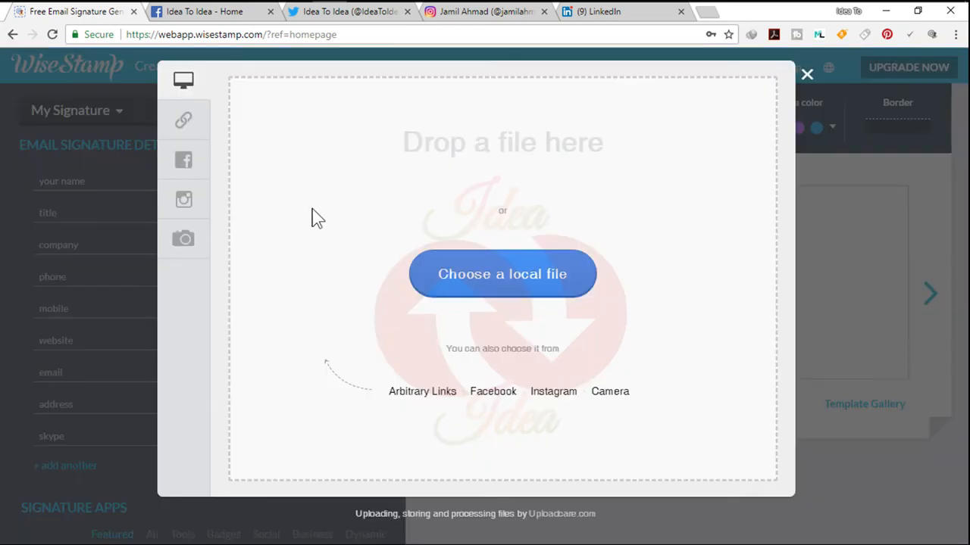
click(532, 288)
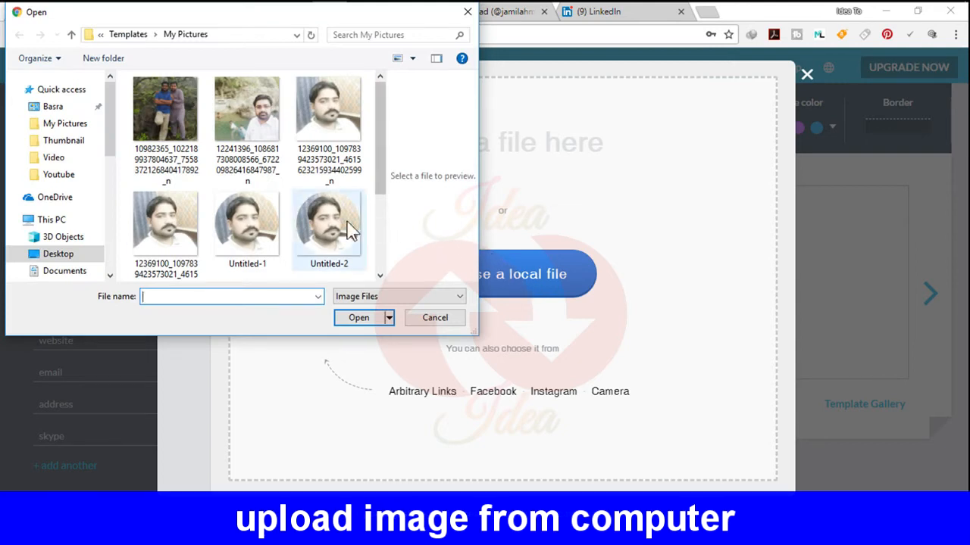
click(318, 250)
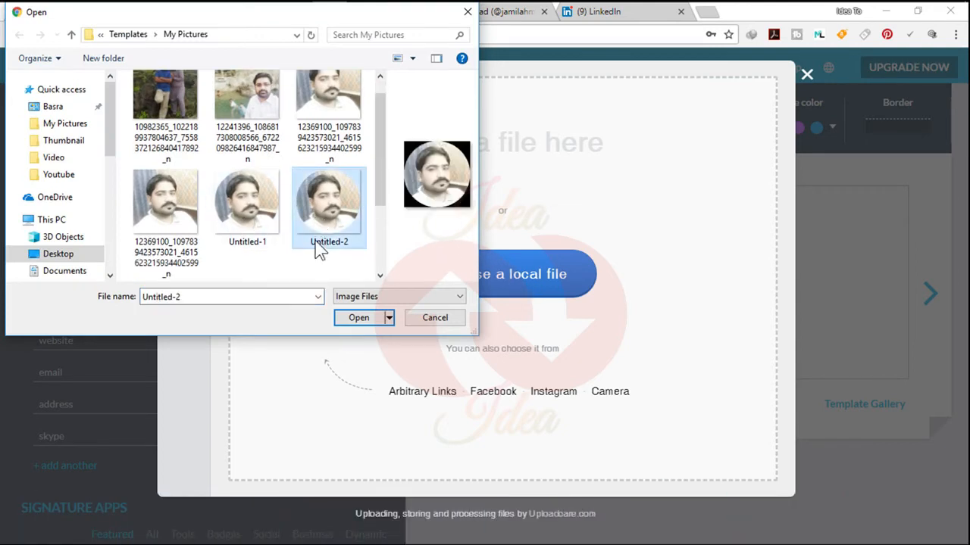
click(358, 320)
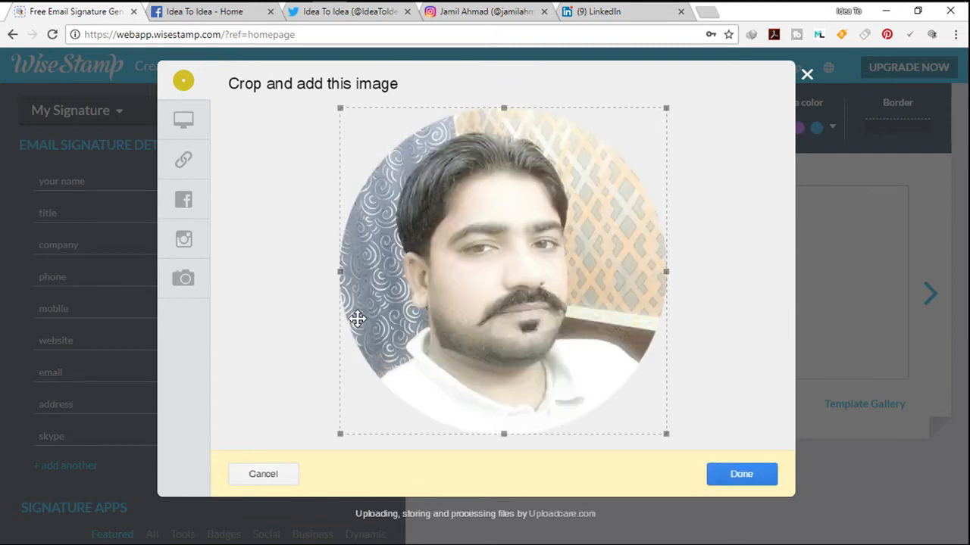
drag(669, 435, 688, 445)
click(741, 475)
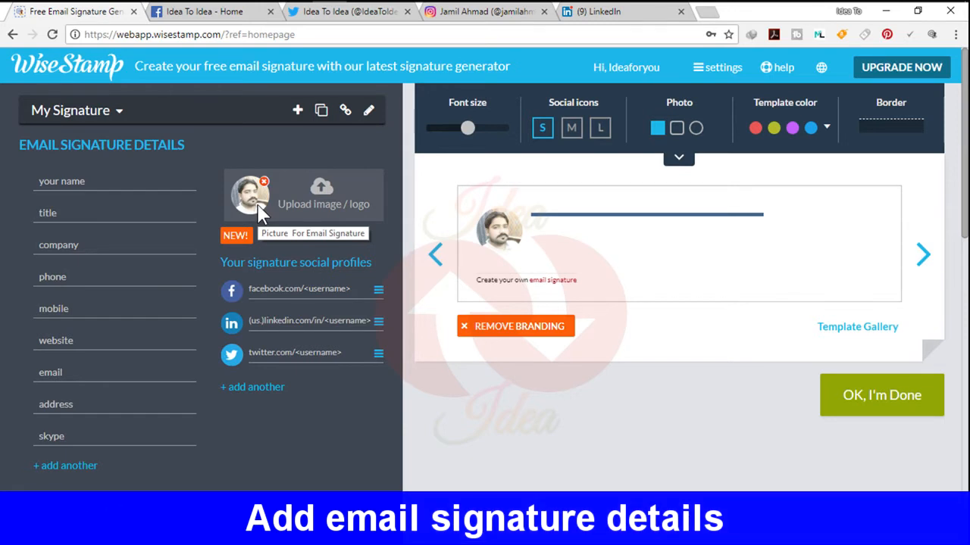
Fill in the signature details with the name Idea For You and the title Civil Engineer
click(98, 182)
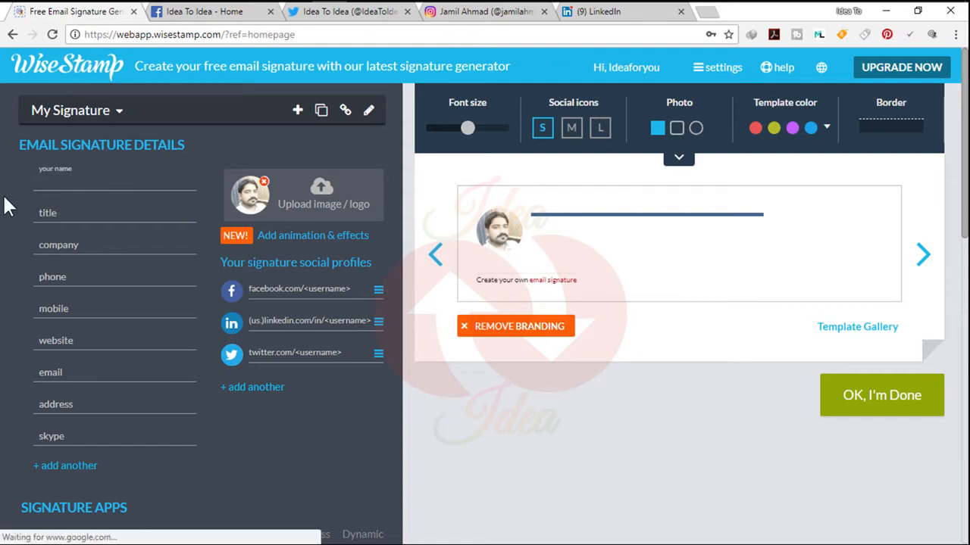
text(Idea F)
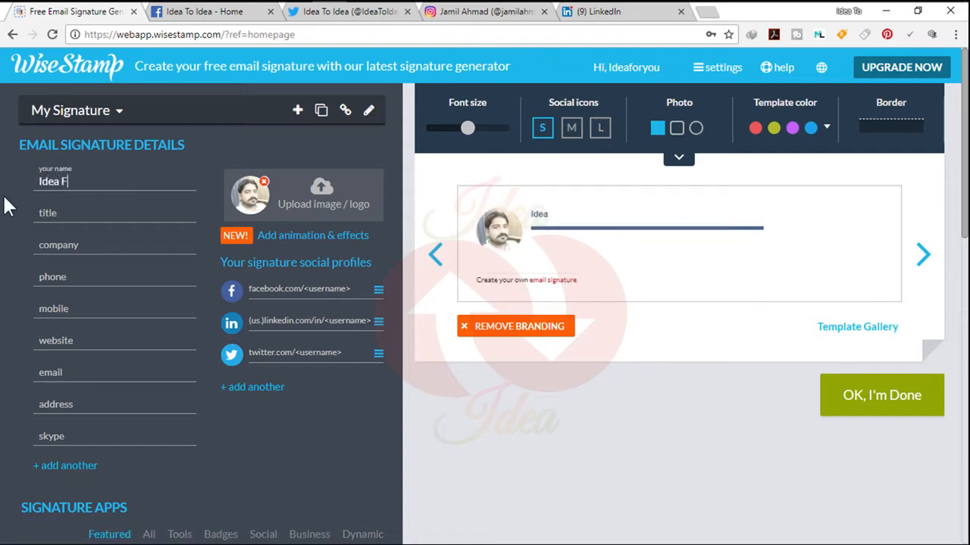
text(or You)
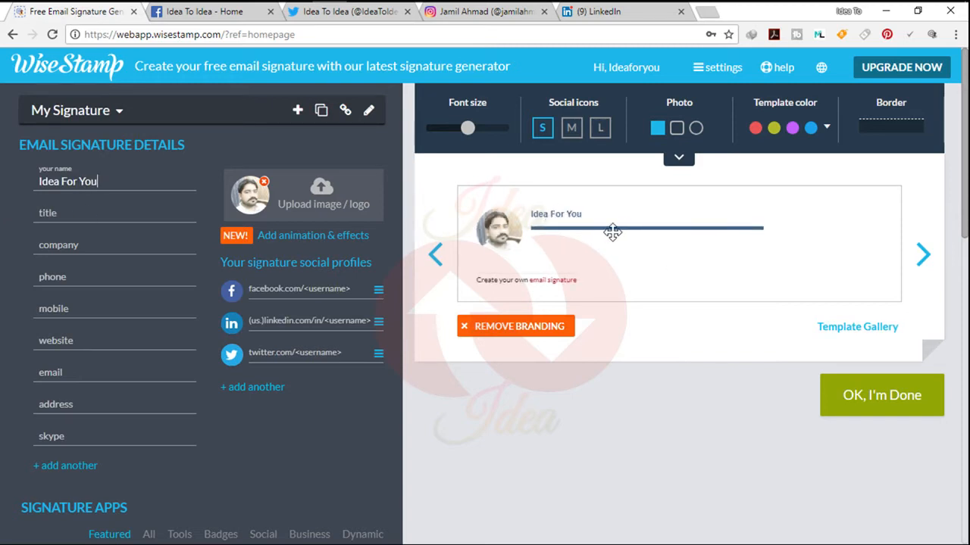
click(66, 210)
text(Civil Engineer)
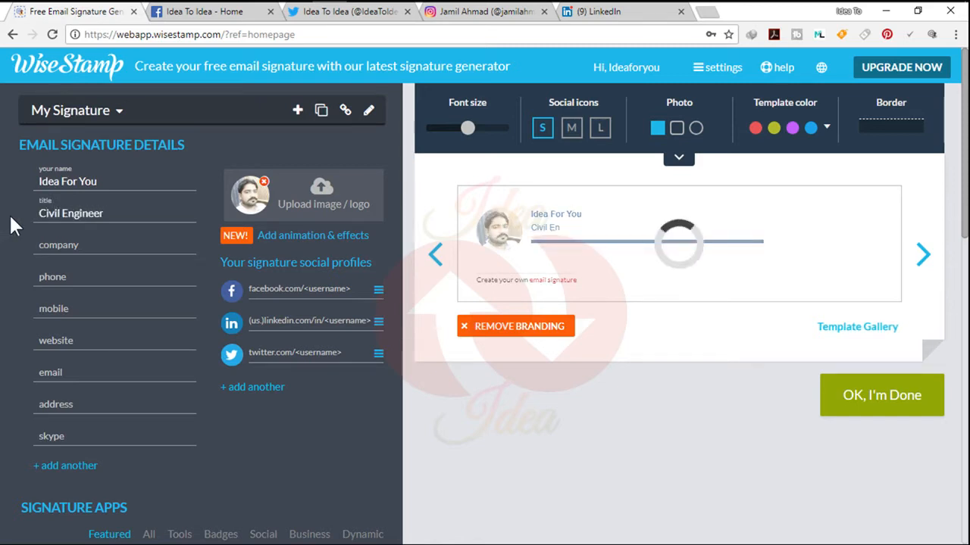
Enter IMTA INSAAT as the company and fill in the phone number in the signature details
key(Tab)
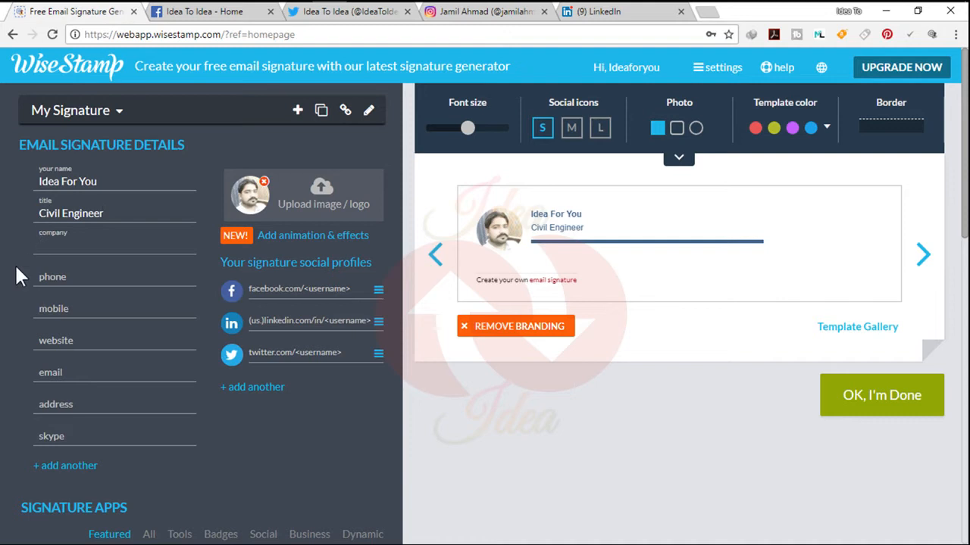
text(IMTA INSAAT)
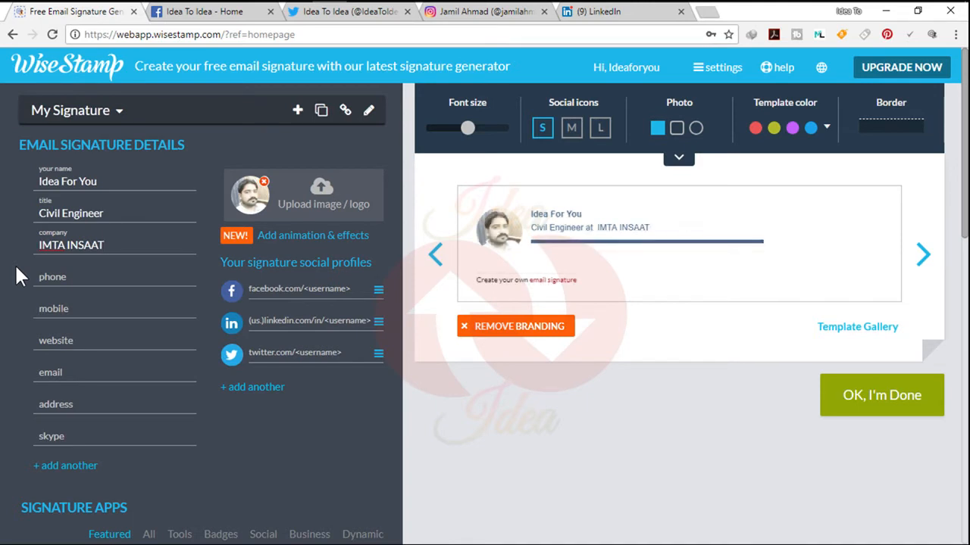
key(Tab)
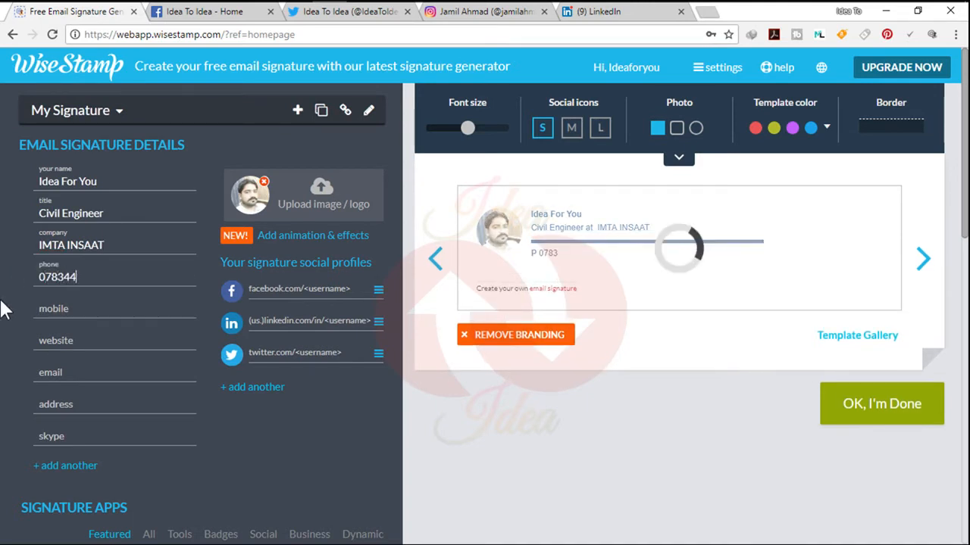
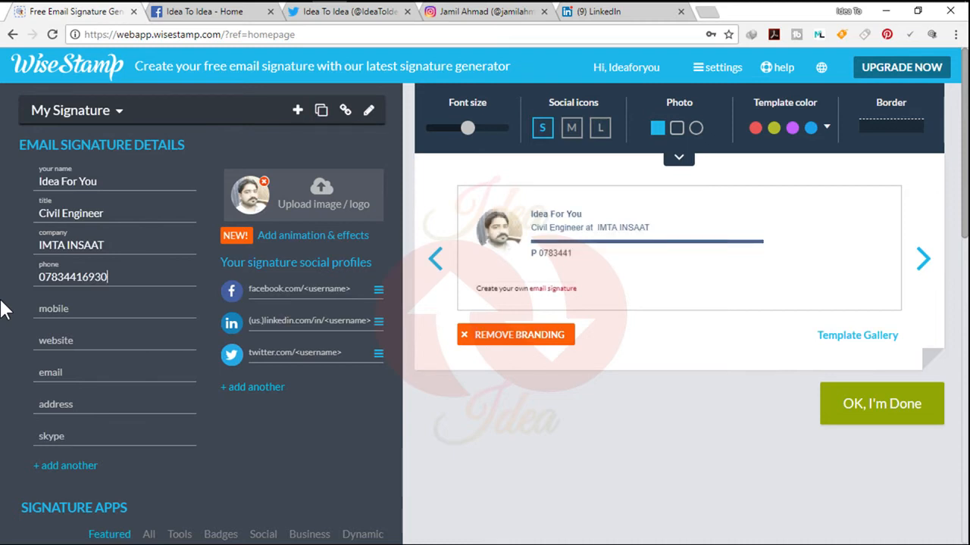
Leave the mobile number empty and set the signature's website to jm2google.blogspot.com
click(51, 305)
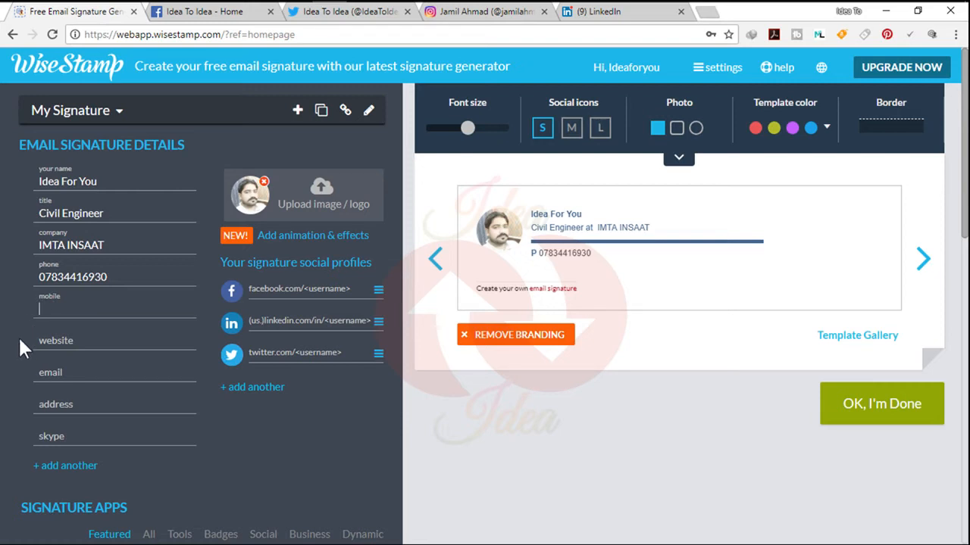
click(73, 340)
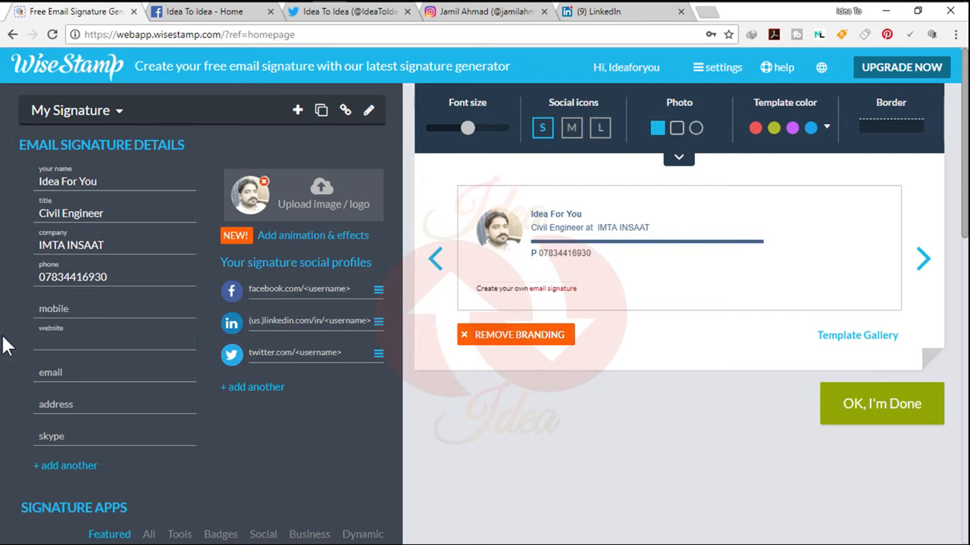
text(jm2)
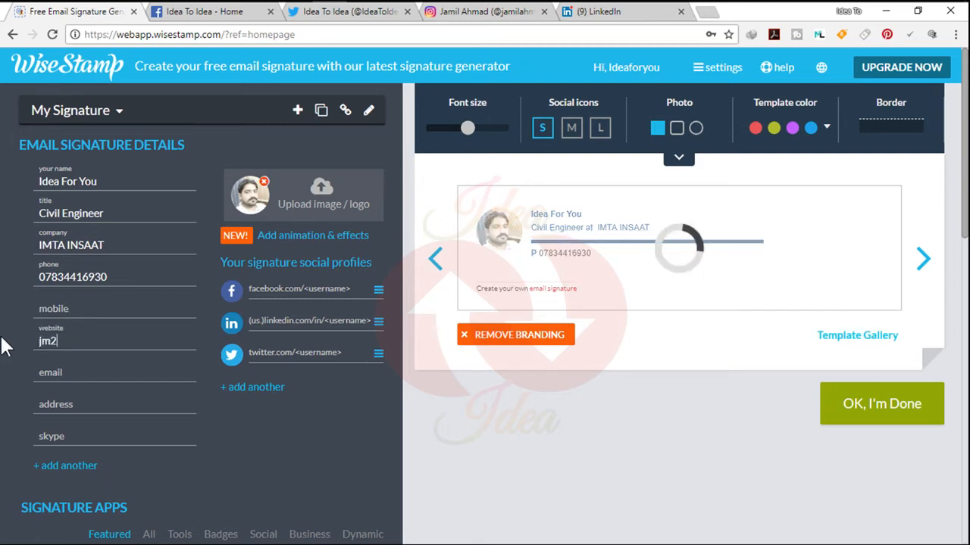
text(google.blogspot.com)
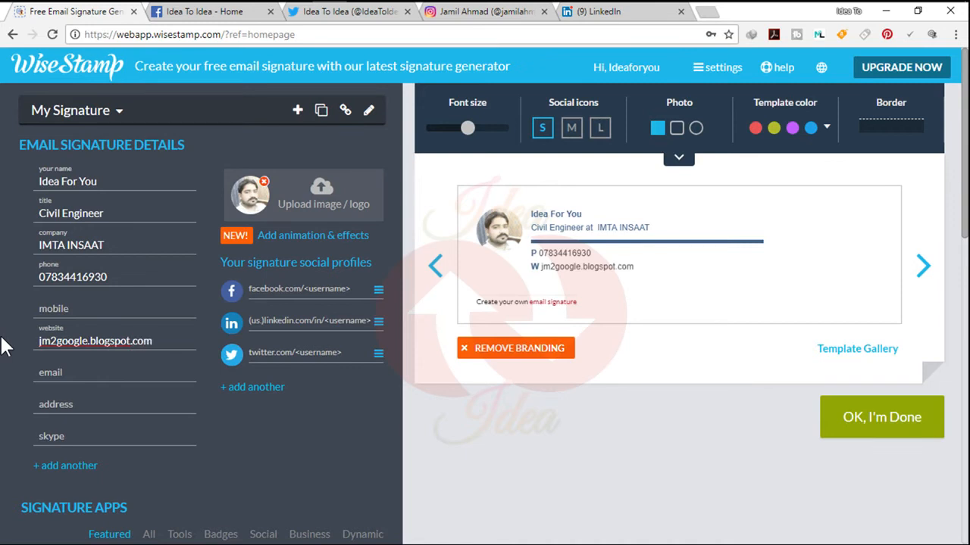
Fill in the signature's e-mail field with the contact's Yahoo address and enter the contact's postal address
click(52, 370)
key(Tab)
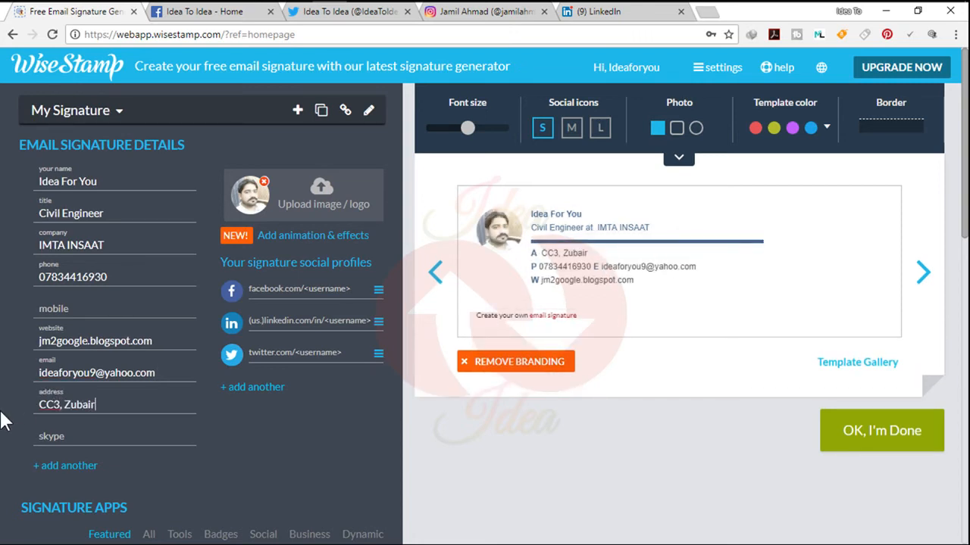
Enter the contact's Skype ID in the signature details
key(Tab)
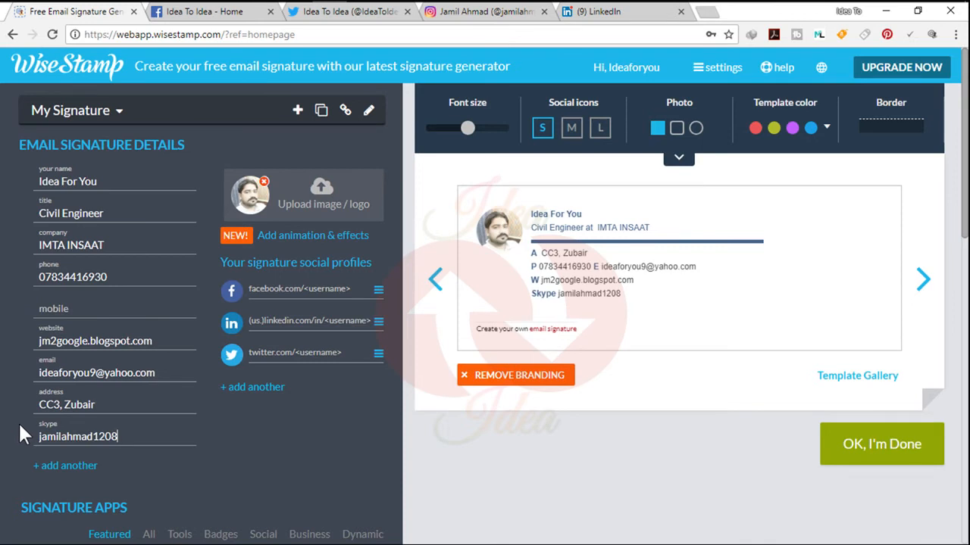
scroll(18, 421, down, 1)
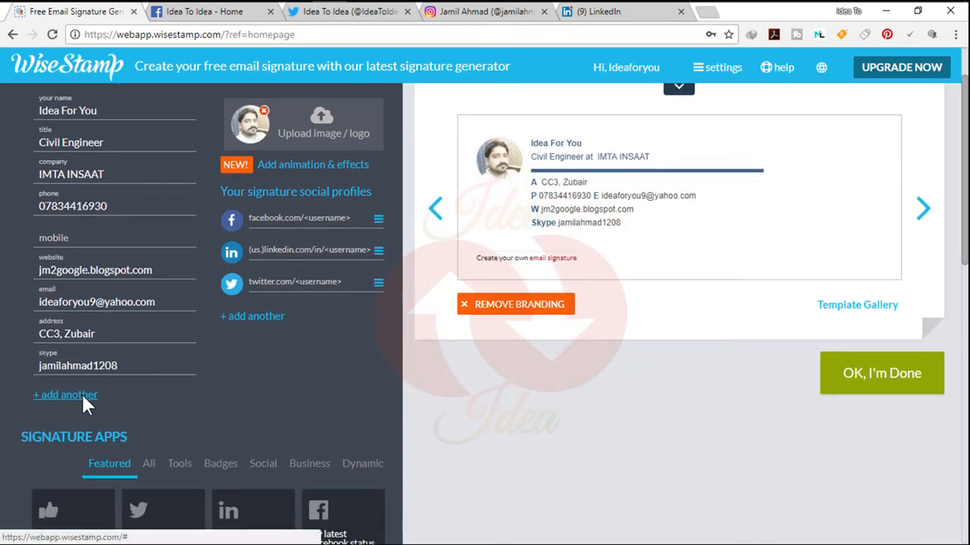
click(81, 394)
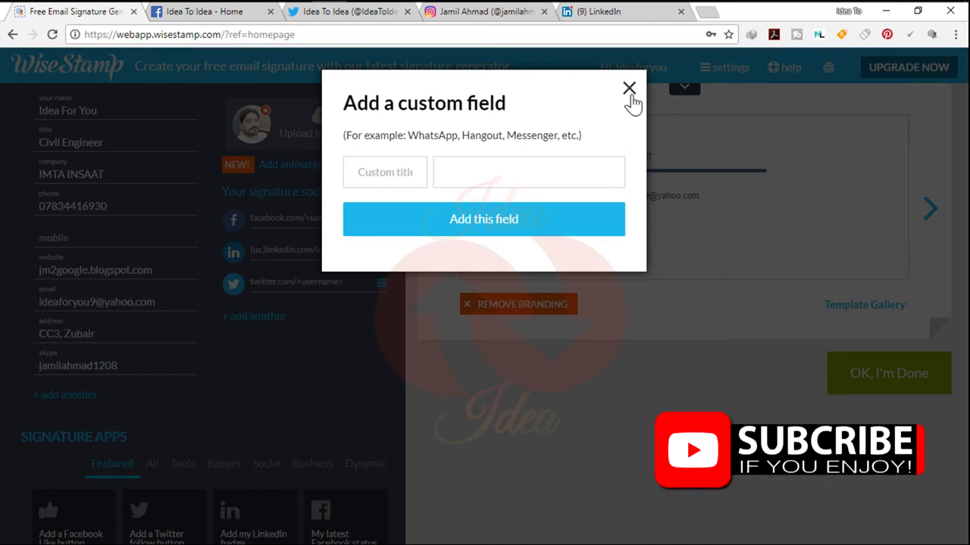
click(629, 99)
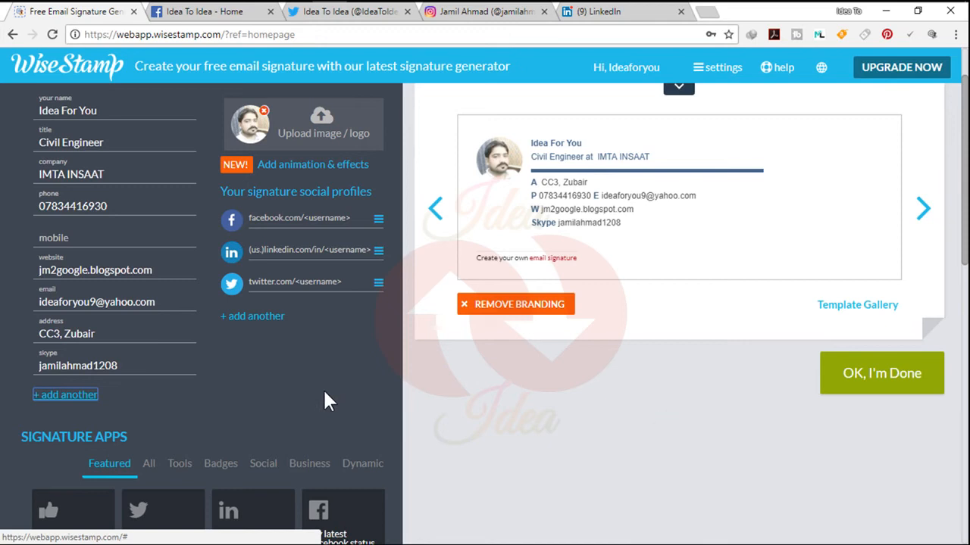
scroll(325, 394, up, 1)
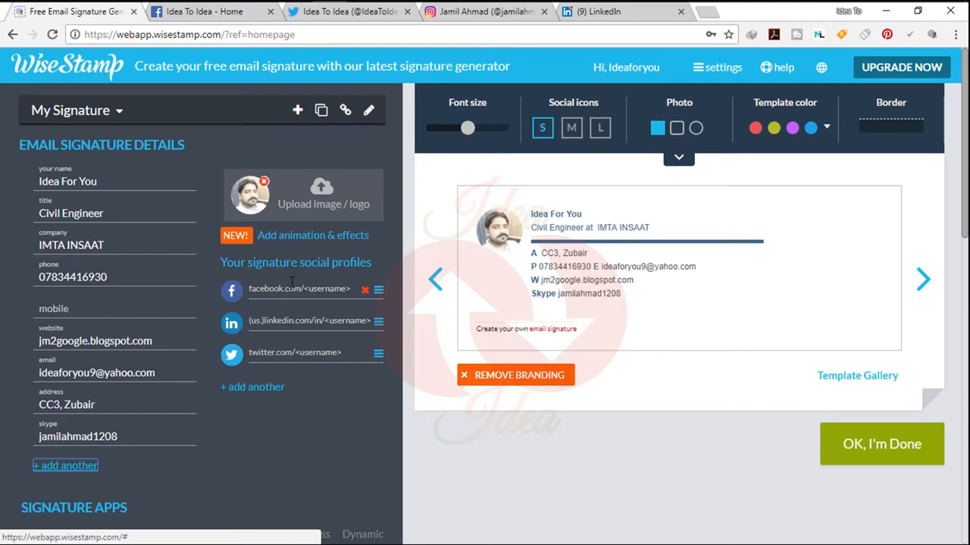
Copy the Idea To Idea page's address from Facebook and paste it as the signature's Facebook profile link
click(241, 18)
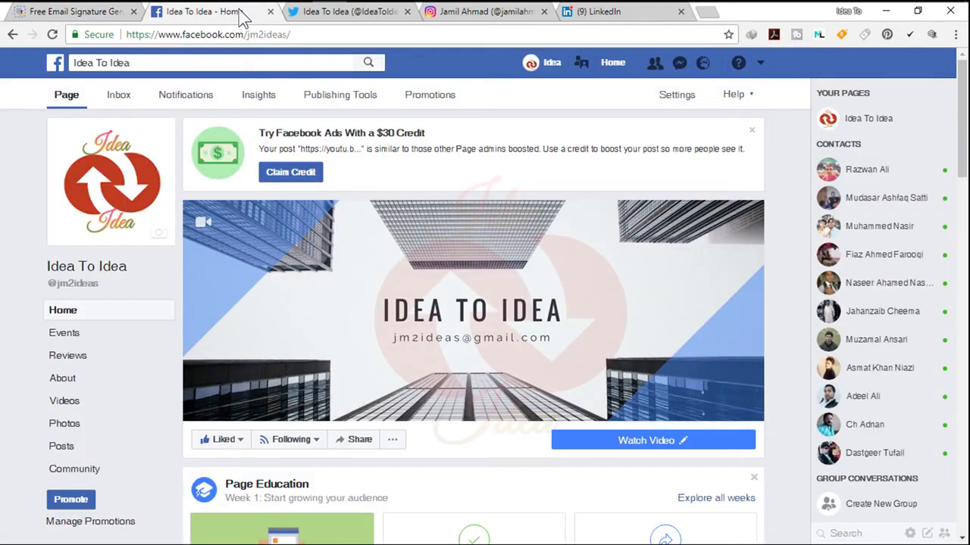
drag(296, 34, 123, 36)
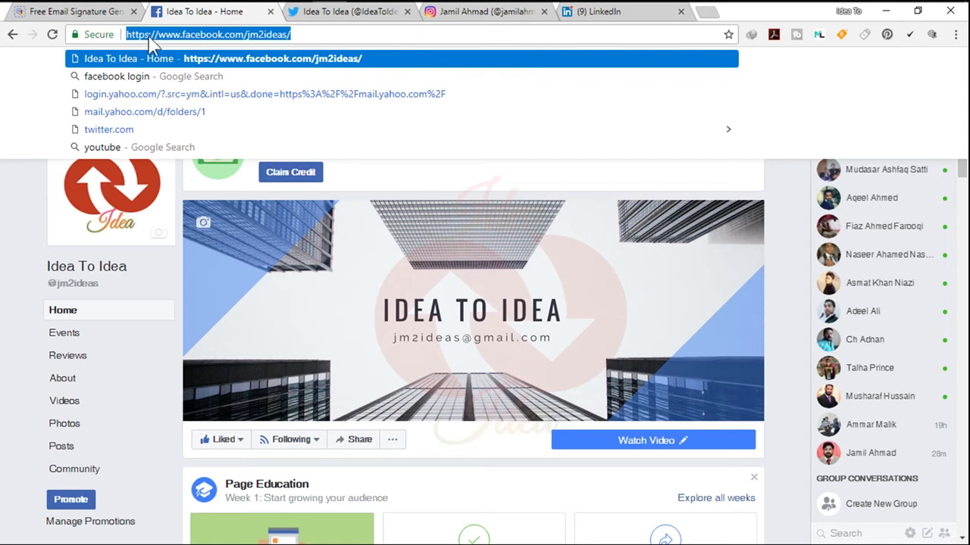
right_click(156, 35)
click(216, 88)
click(97, 14)
click(284, 291)
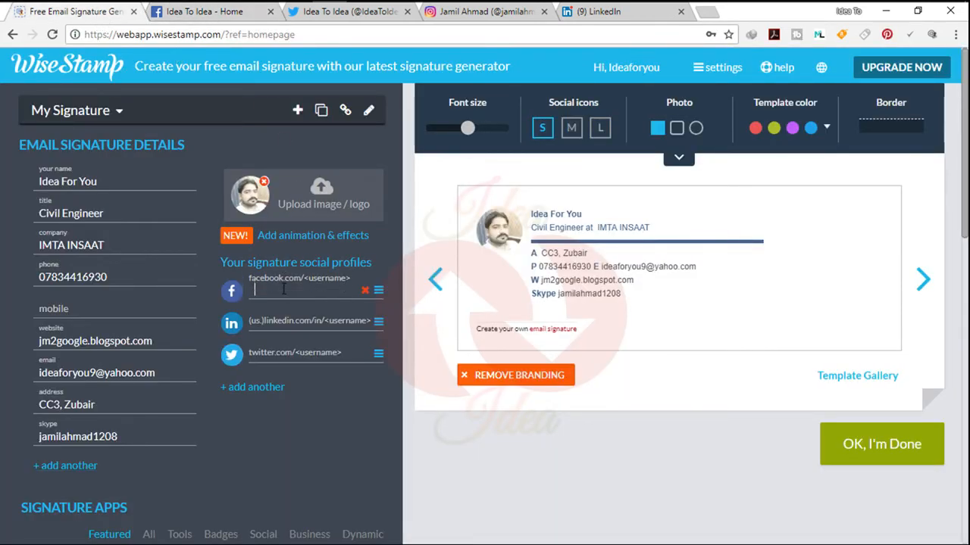
right_click(282, 288)
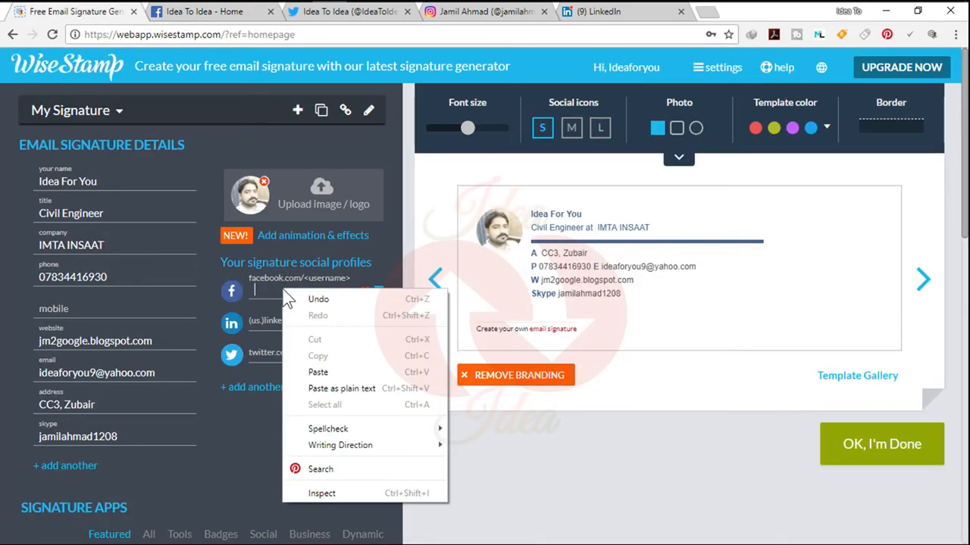
click(340, 372)
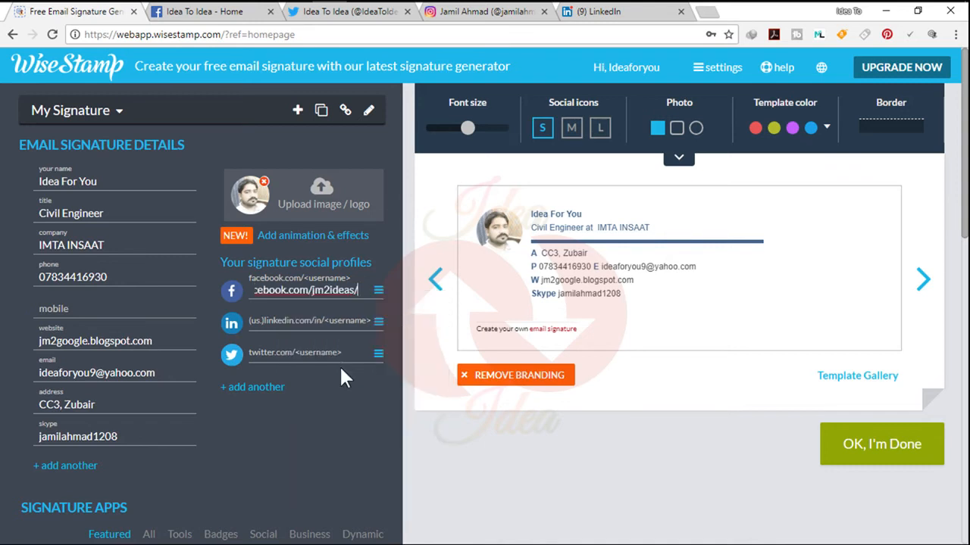
Open the account's own LinkedIn profile, copy its page address and paste it as the signature's LinkedIn link
click(306, 322)
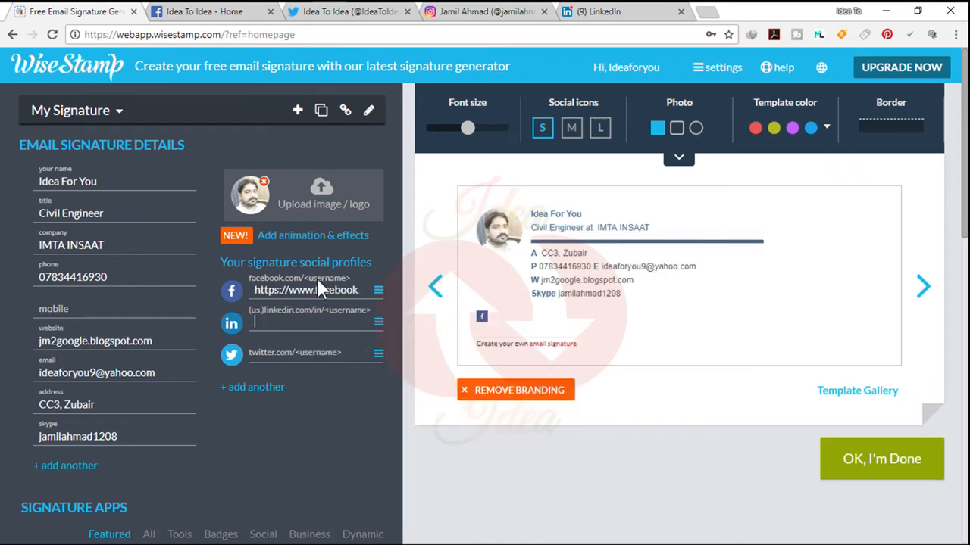
click(597, 11)
drag(266, 34, 161, 34)
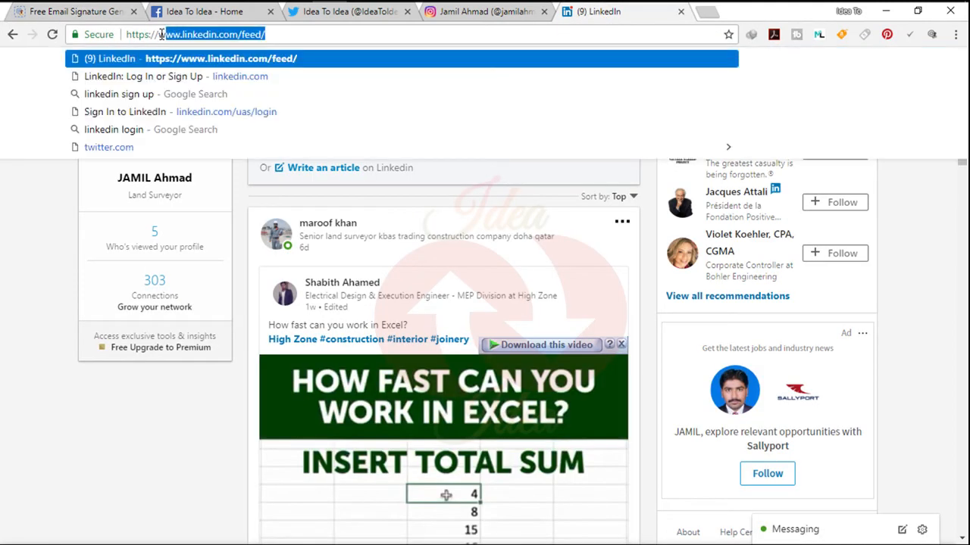
click(48, 190)
click(160, 179)
drag(371, 37, 120, 35)
right_click(194, 35)
click(224, 83)
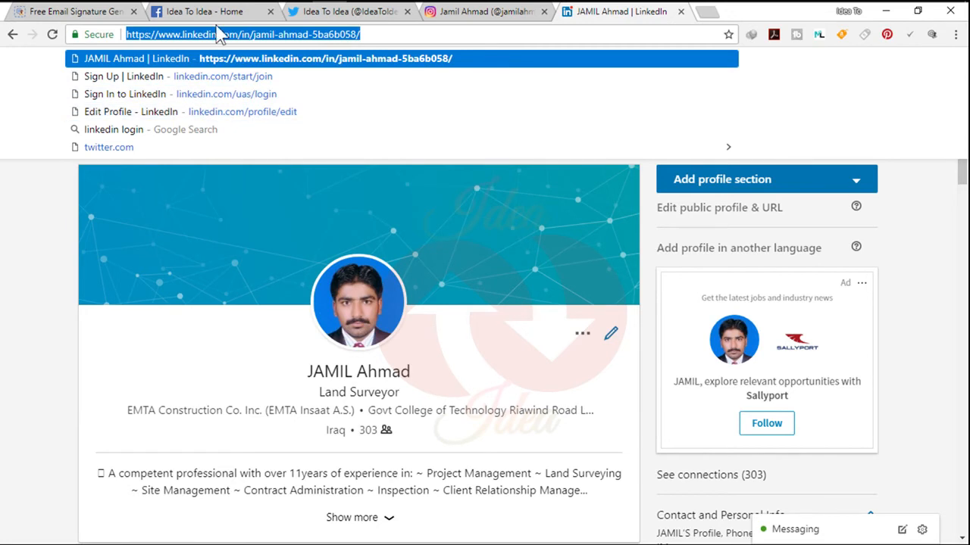
click(76, 11)
right_click(286, 322)
click(321, 405)
Copy the Idea To Idea profile's address from Twitter and paste it as the signature's Twitter link
click(341, 11)
drag(303, 34, 168, 34)
right_click(191, 35)
click(250, 93)
click(106, 17)
right_click(269, 353)
click(318, 219)
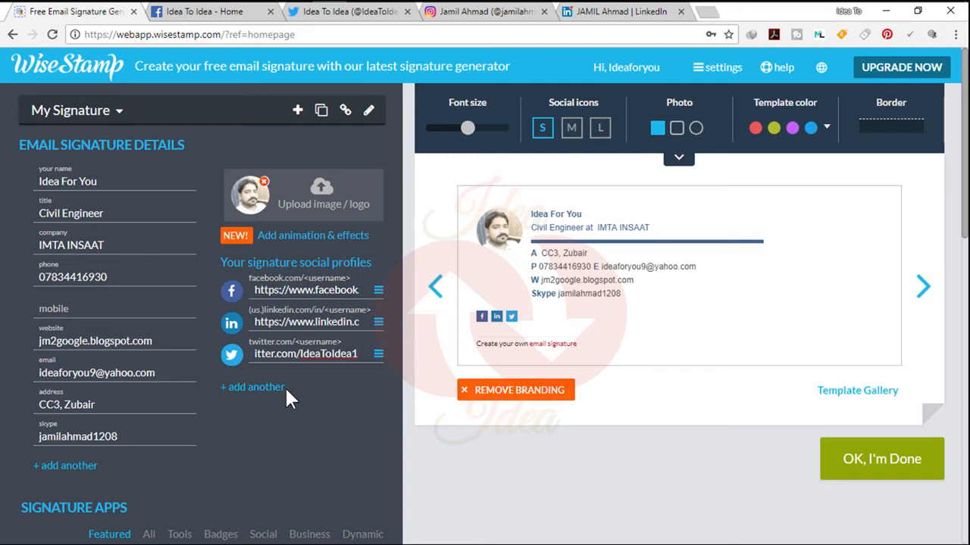
Add a YouTube profile to the signature and open the account's own channel page on YouTube in a new browser tab
click(262, 388)
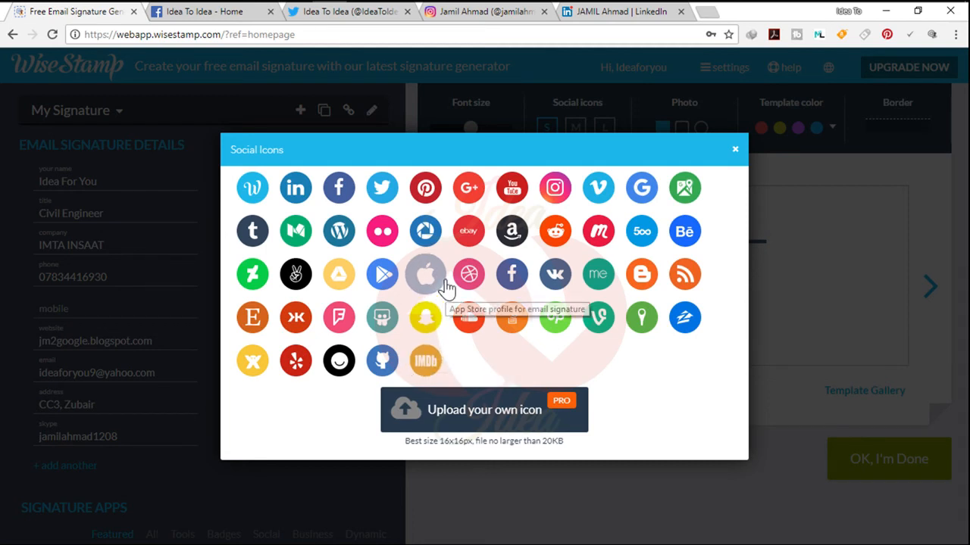
click(506, 195)
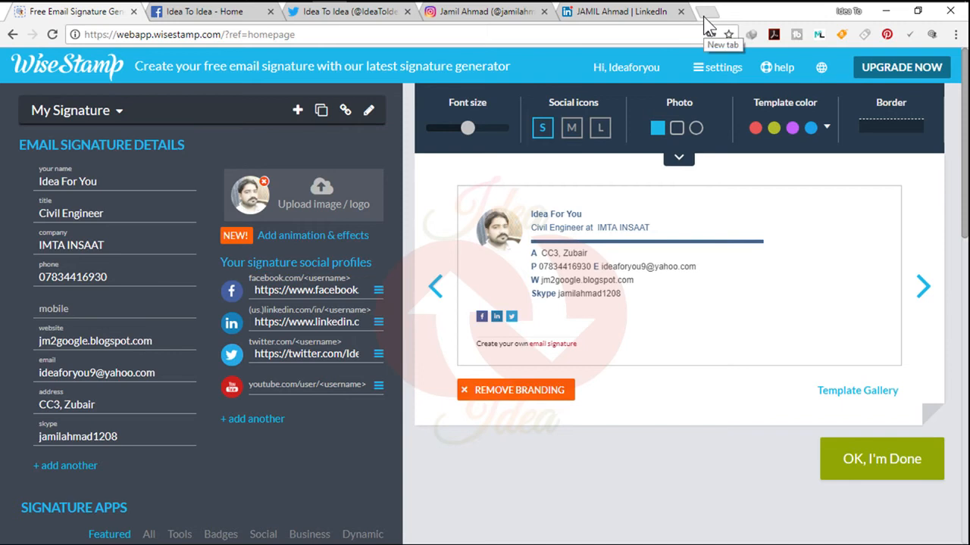
click(708, 22)
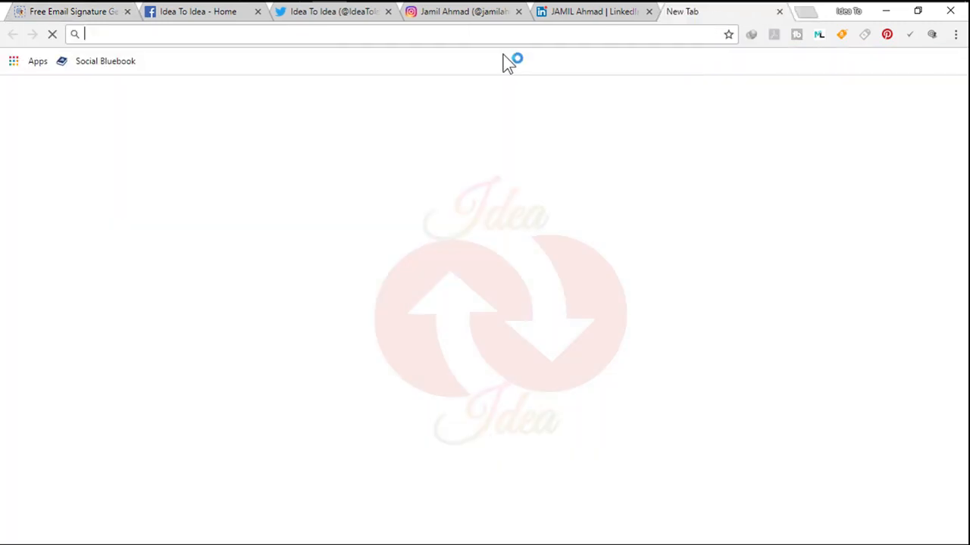
text(youtube.com)
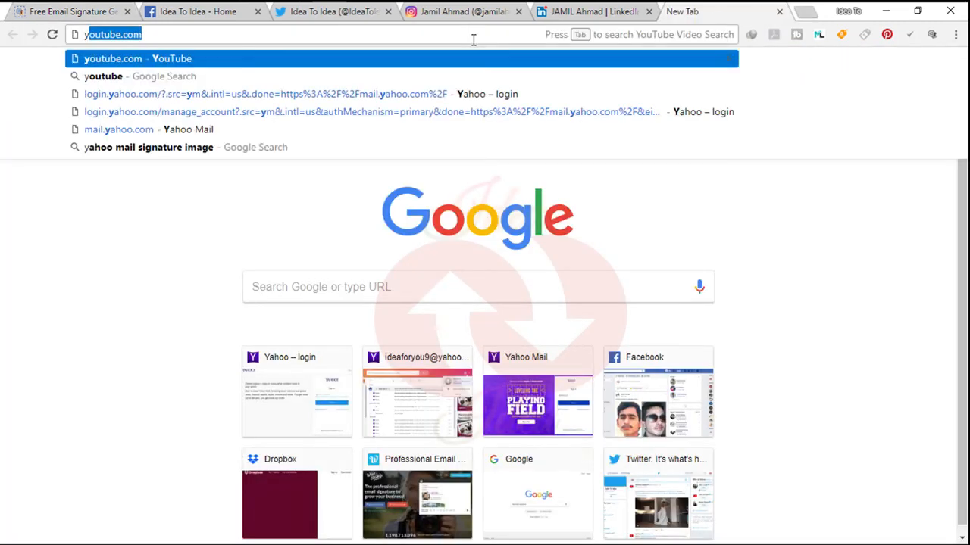
key(Return)
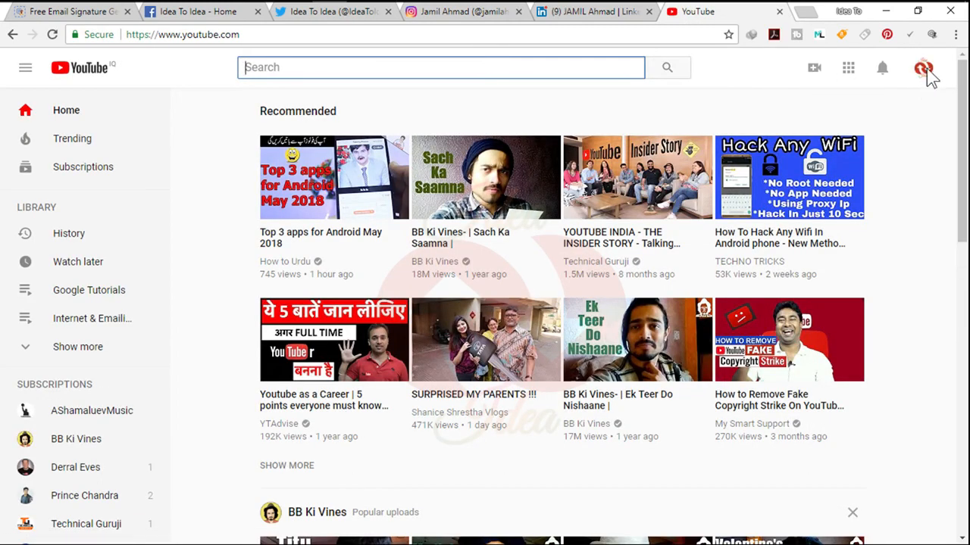
click(922, 70)
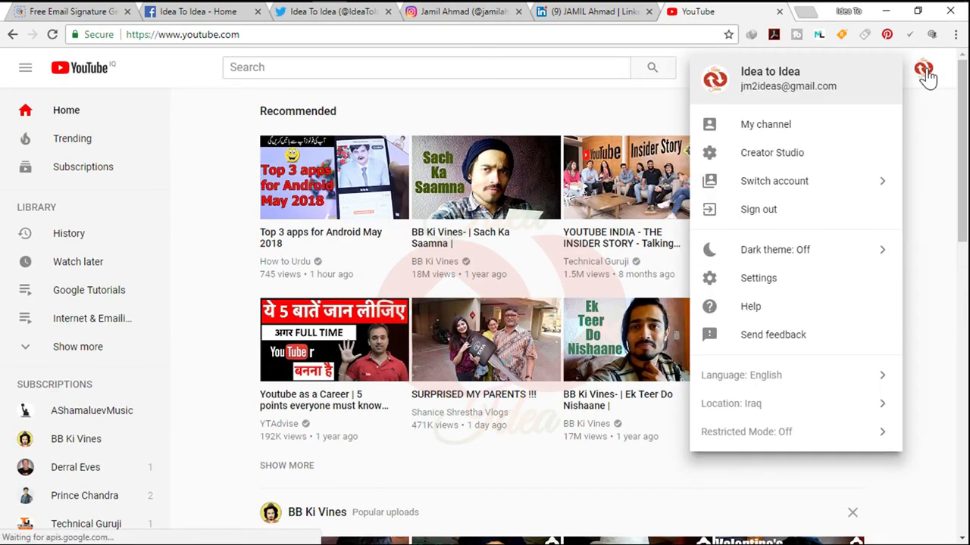
click(784, 136)
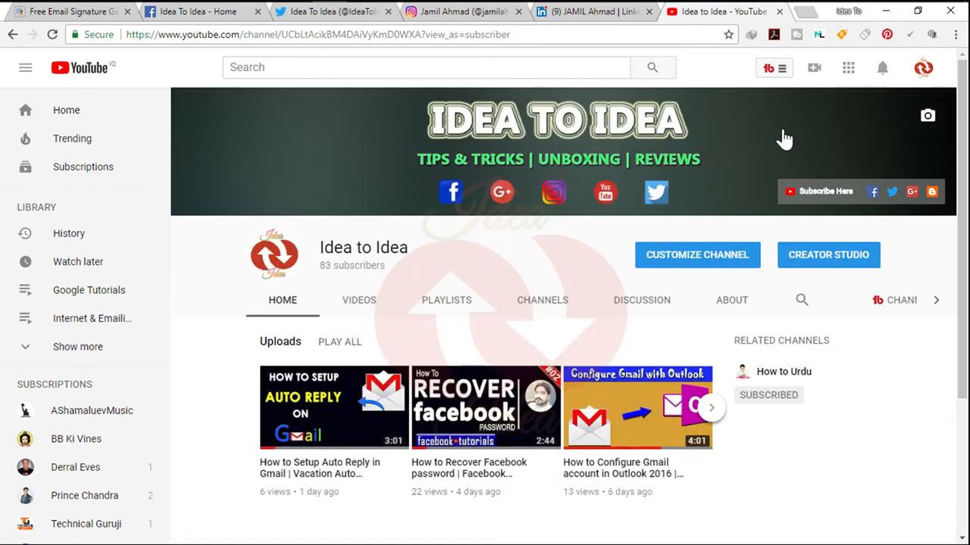
Copy the Idea to Idea channel's address and paste it into the signature's YouTube profile link in WiseStamp
click(404, 34)
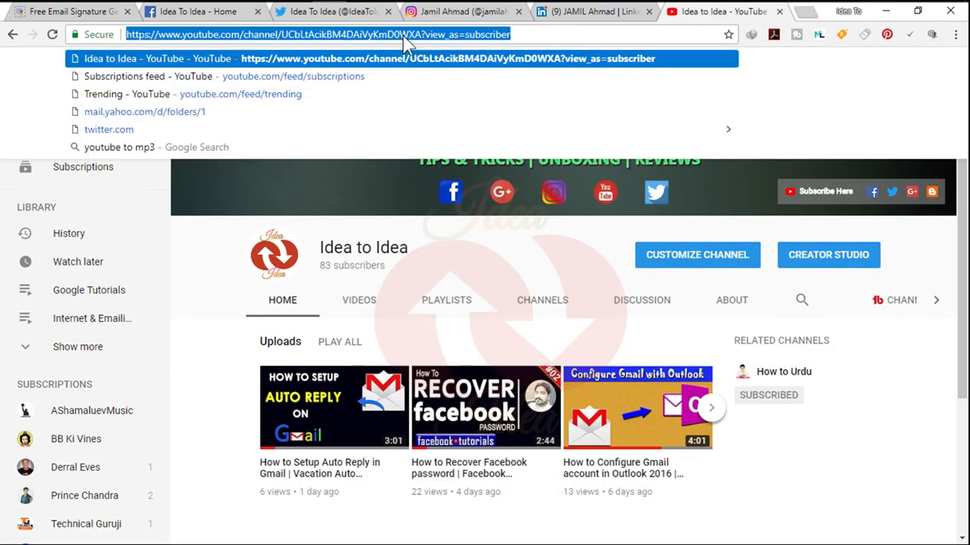
right_click(403, 38)
click(433, 91)
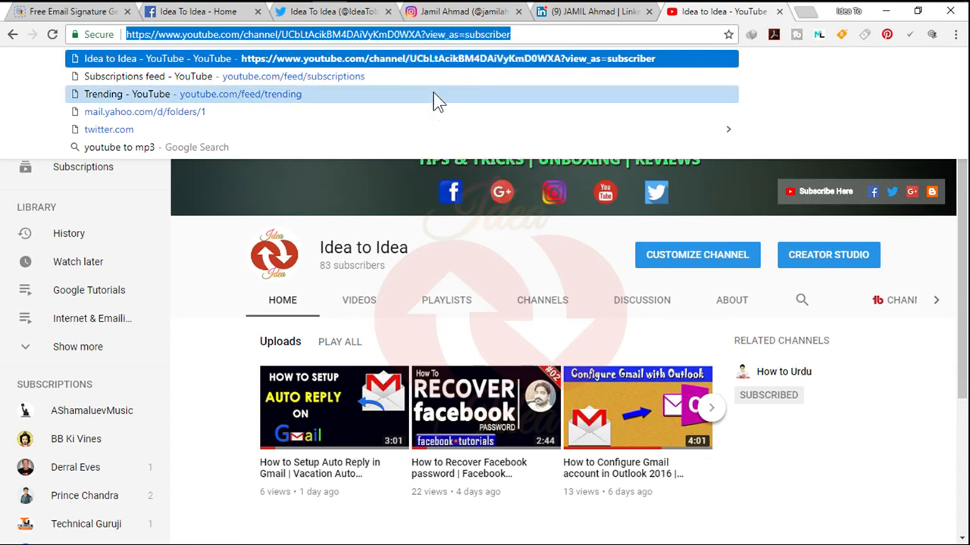
click(74, 13)
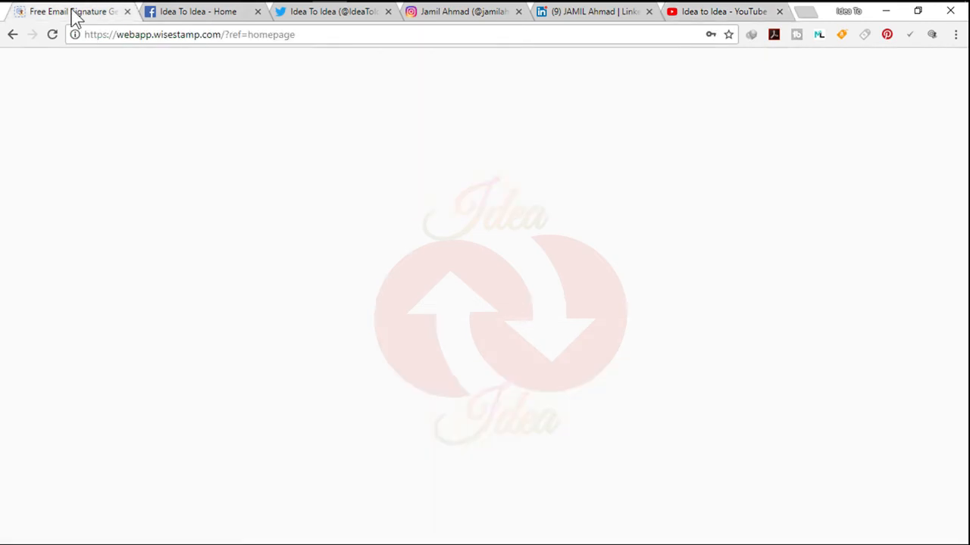
click(281, 381)
right_click(281, 382)
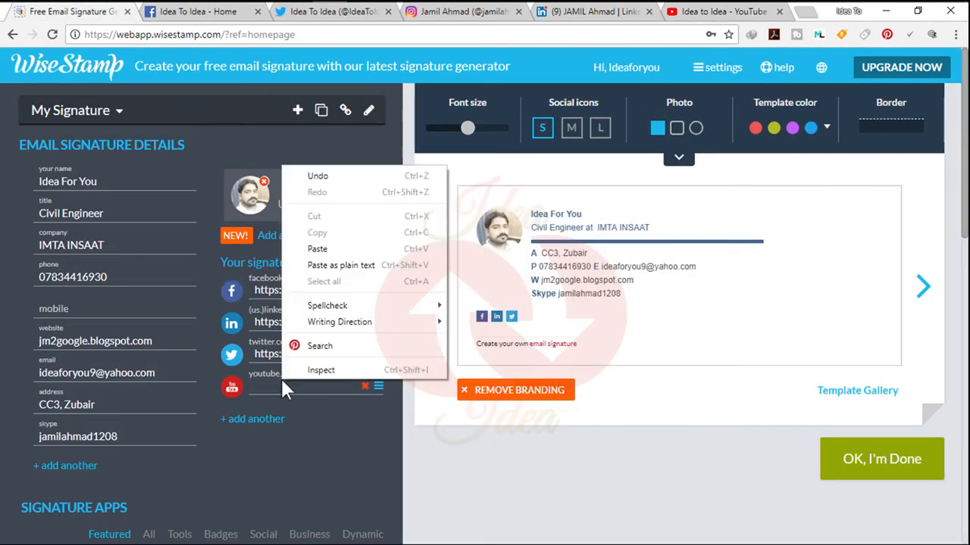
click(338, 249)
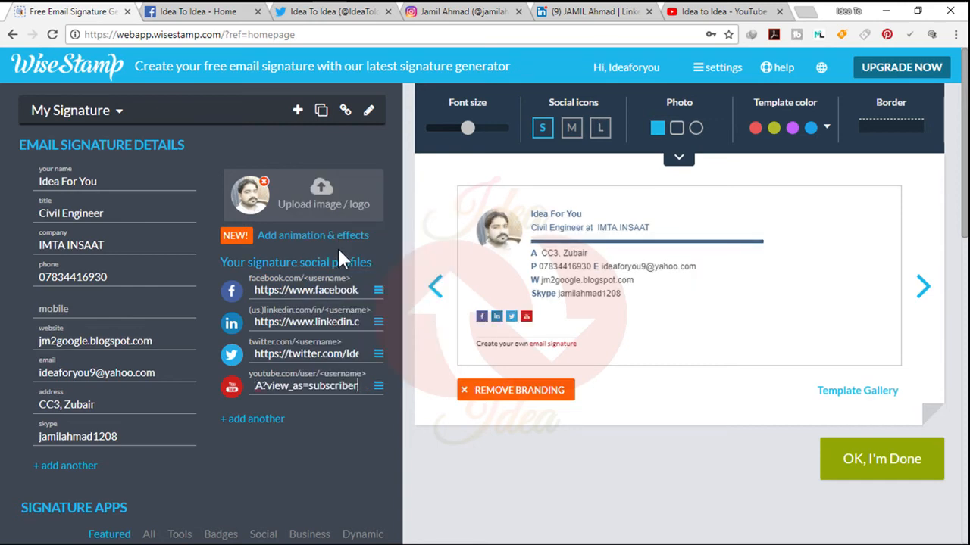
Add an Instagram profile to the signature and fill it with the address copied from the open Instagram profile page
click(257, 421)
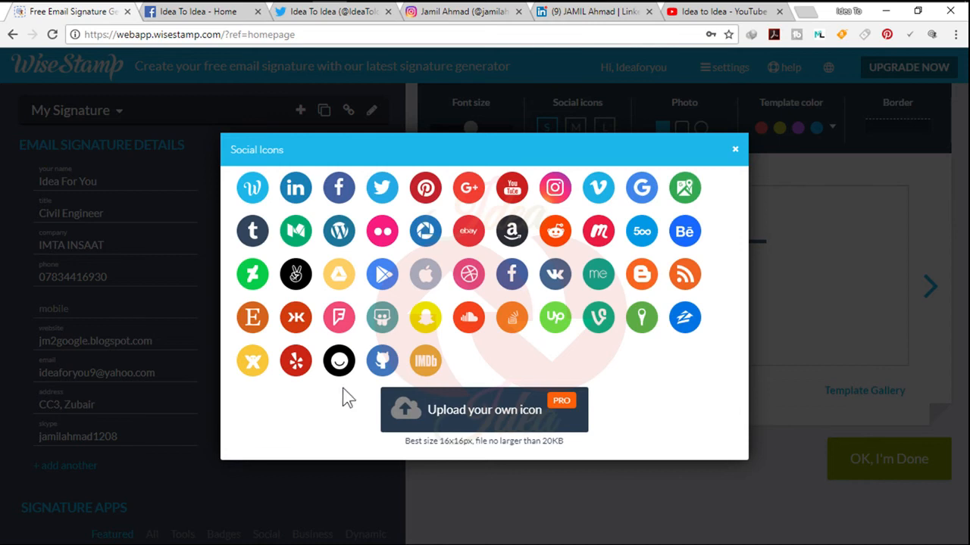
click(555, 188)
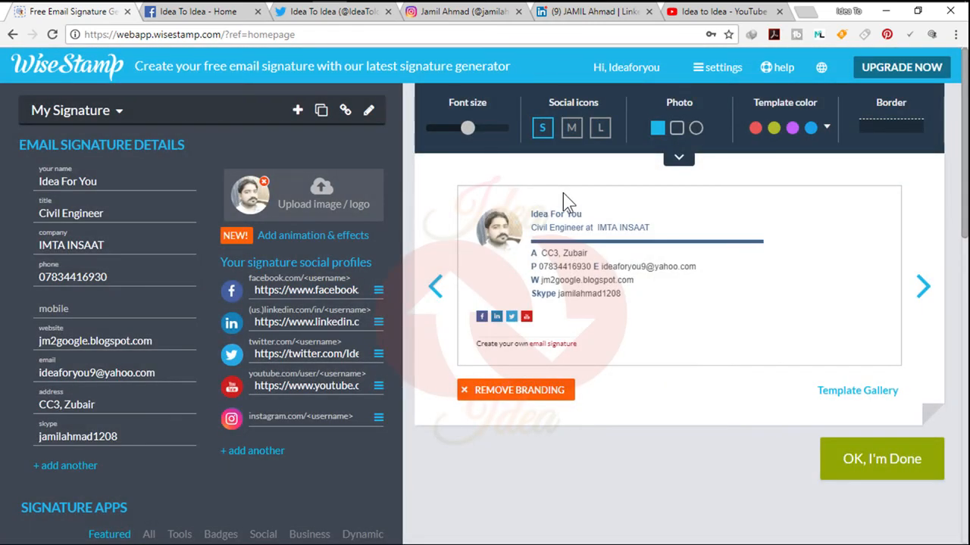
click(465, 18)
drag(368, 37, 122, 35)
right_click(189, 36)
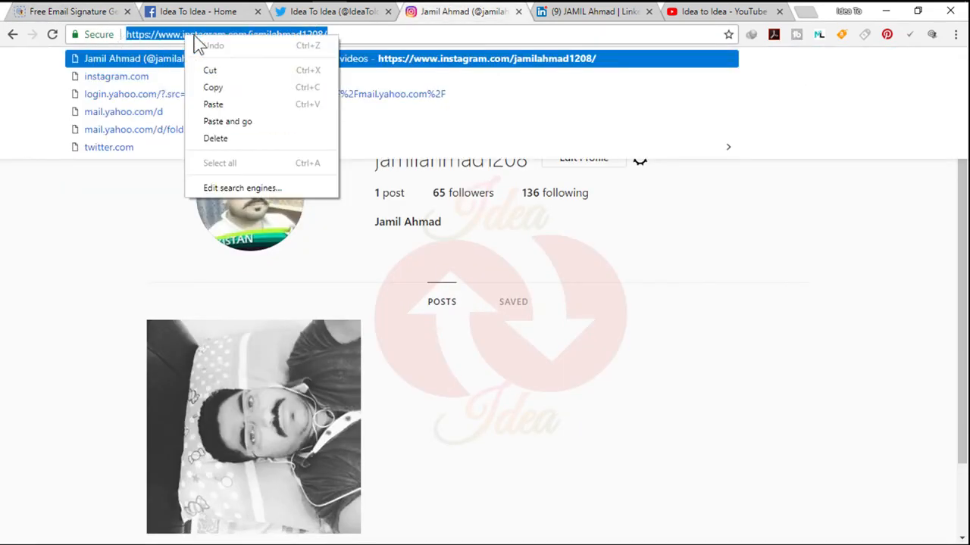
click(214, 87)
click(87, 13)
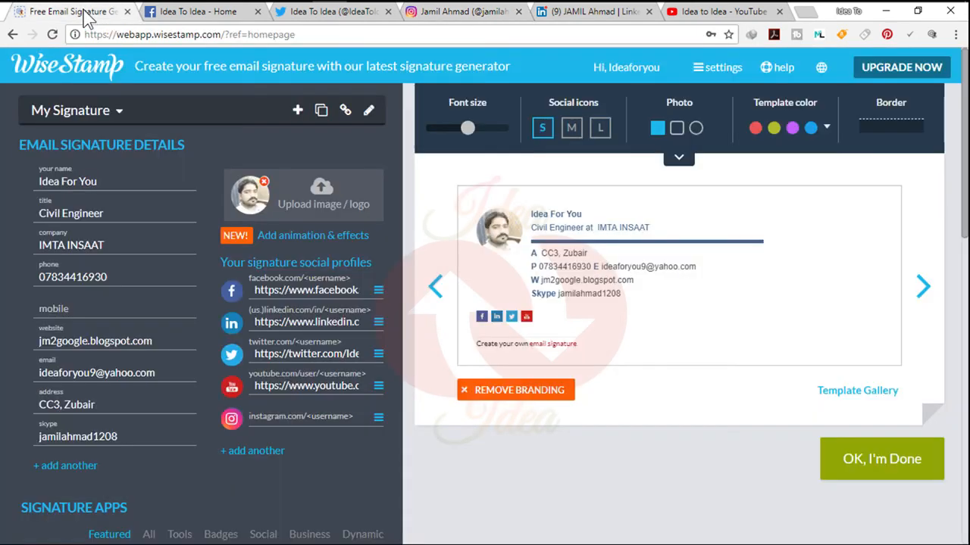
right_click(292, 413)
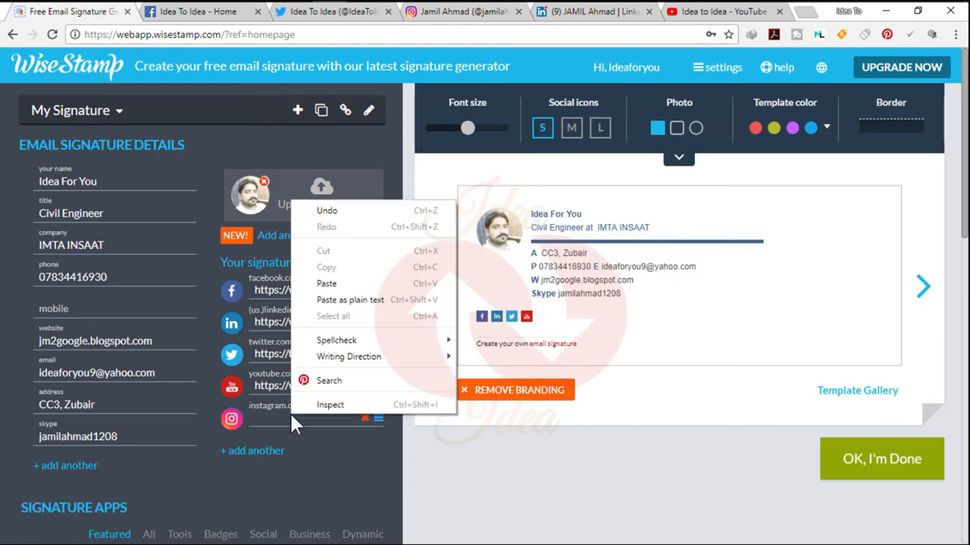
click(344, 281)
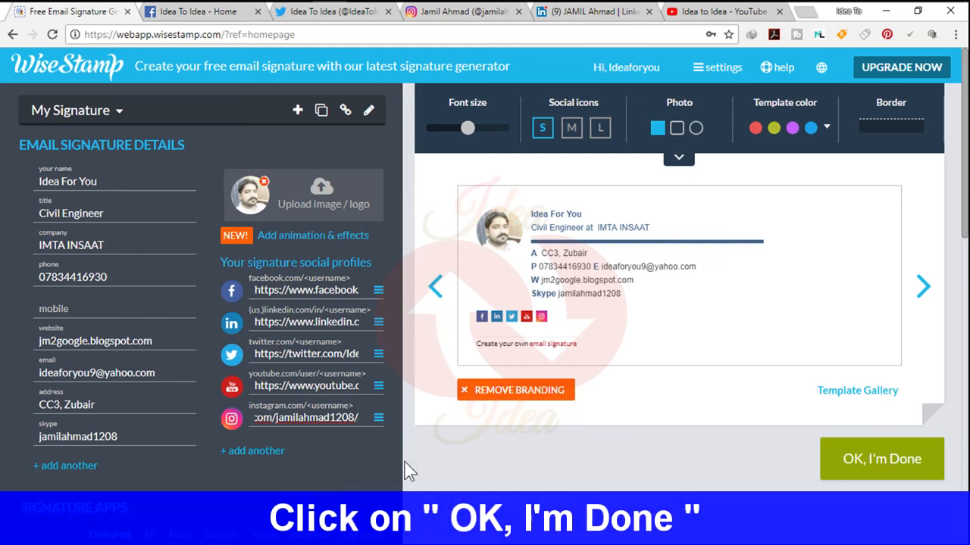
Finish the signature for use with Yahoo and dismiss the offer of a matching personal website
click(879, 471)
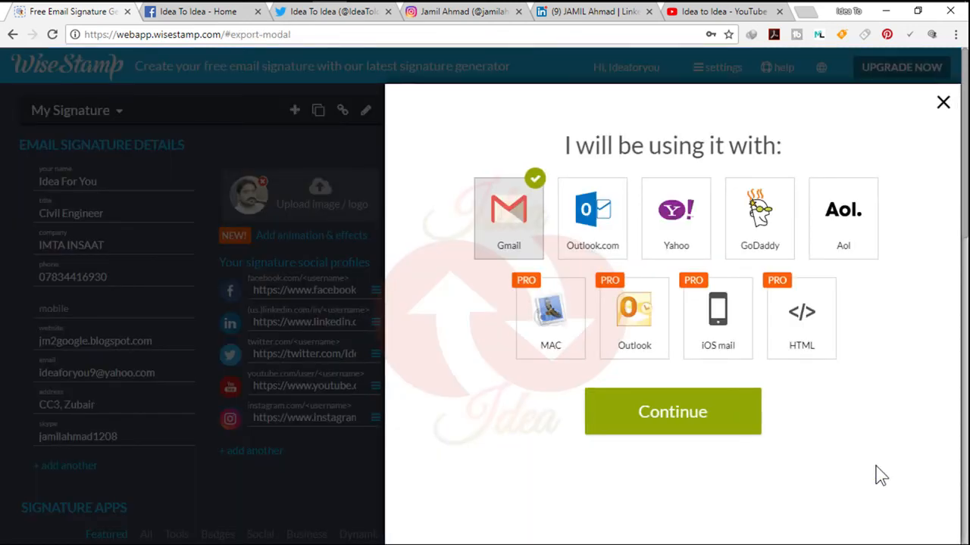
click(677, 253)
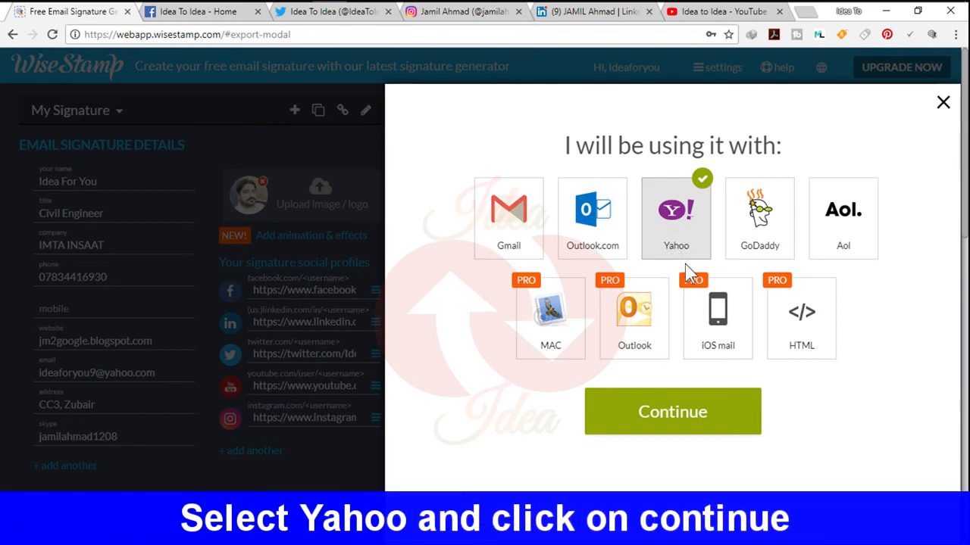
click(706, 422)
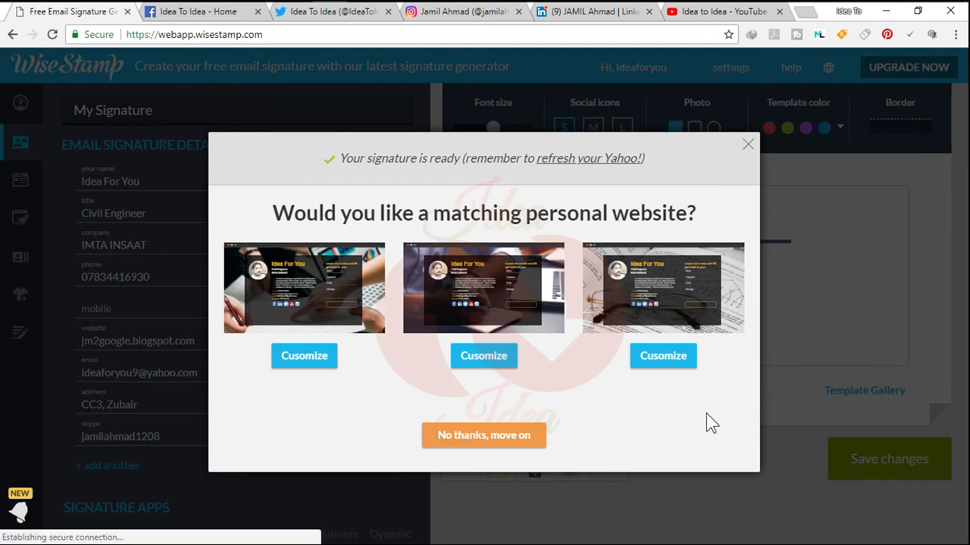
click(747, 144)
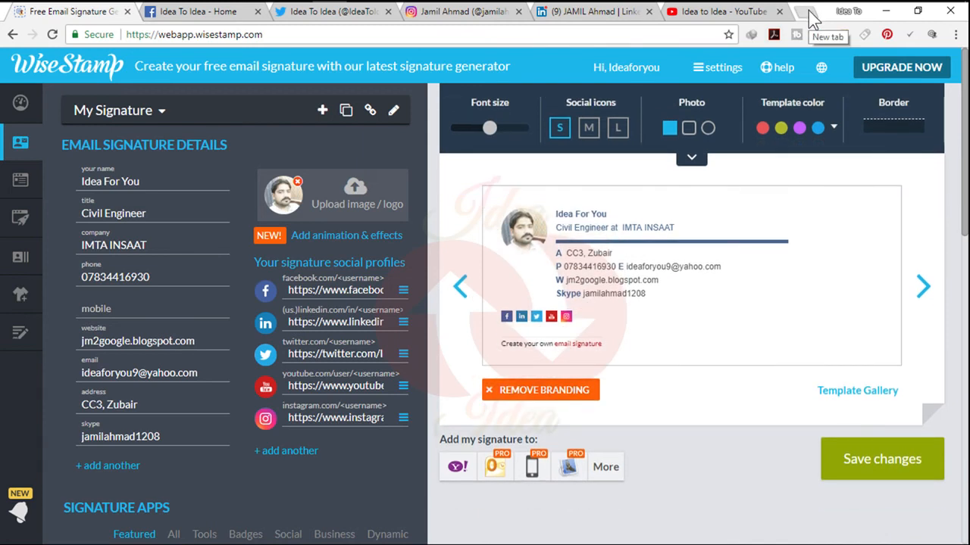
Open mail.yahoo.com in a new browser tab and go to the Writing email page of Yahoo Mail's full settings
click(810, 13)
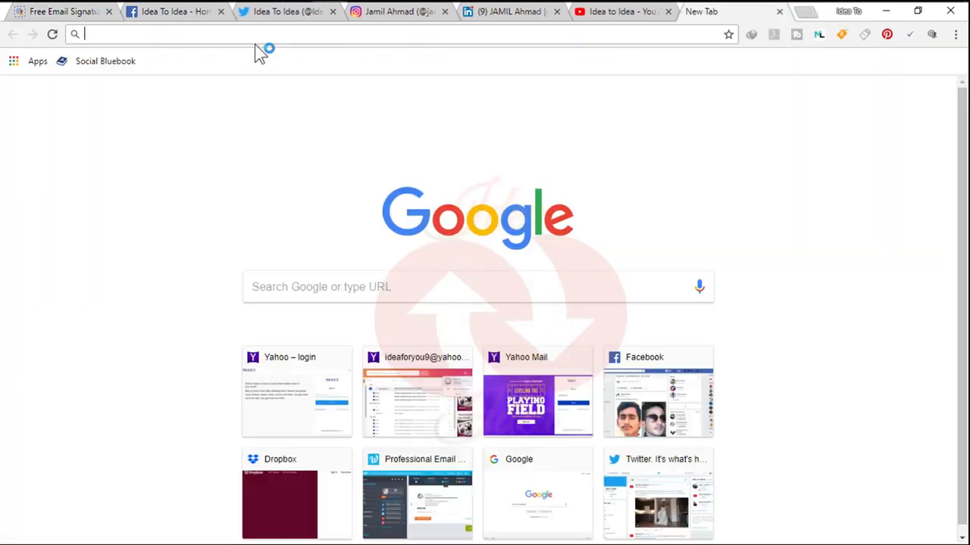
text(mail.yahoo.com)
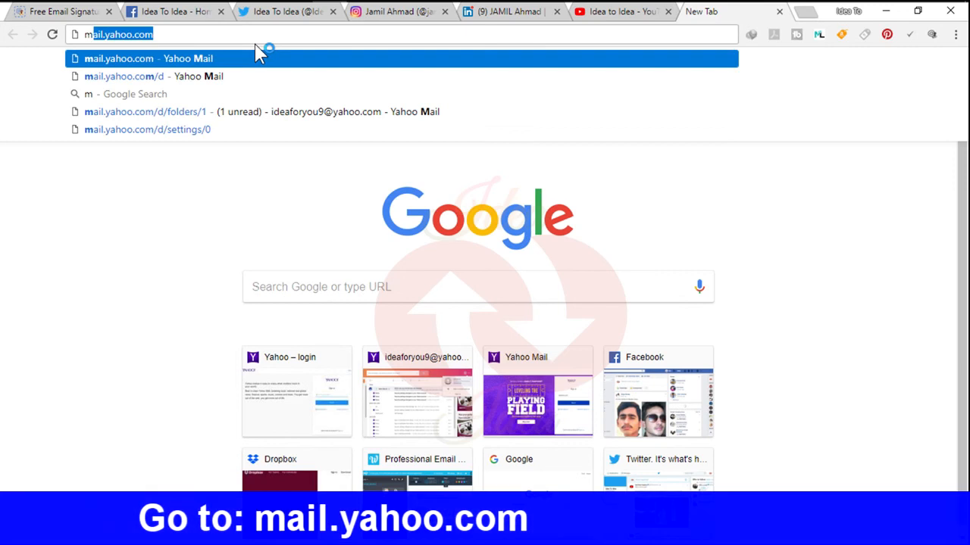
click(219, 57)
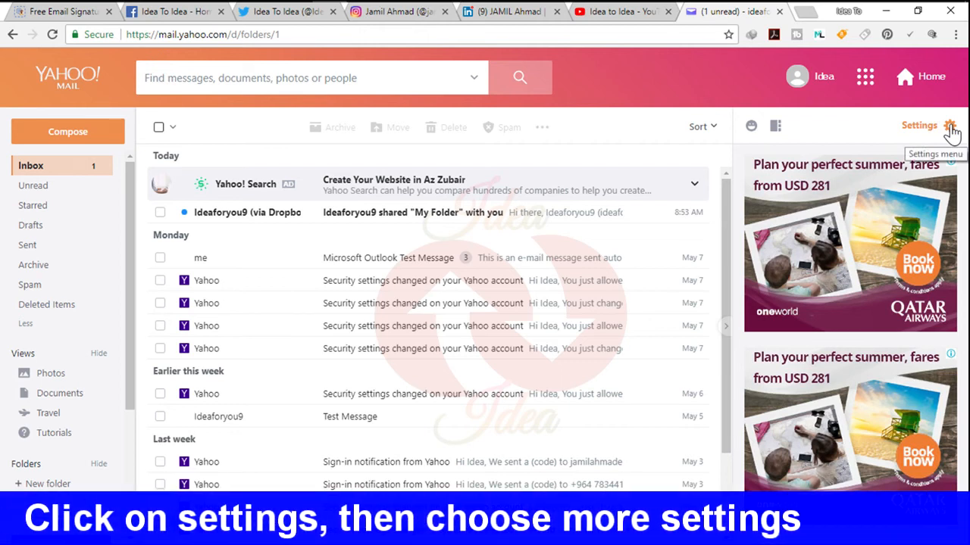
click(950, 127)
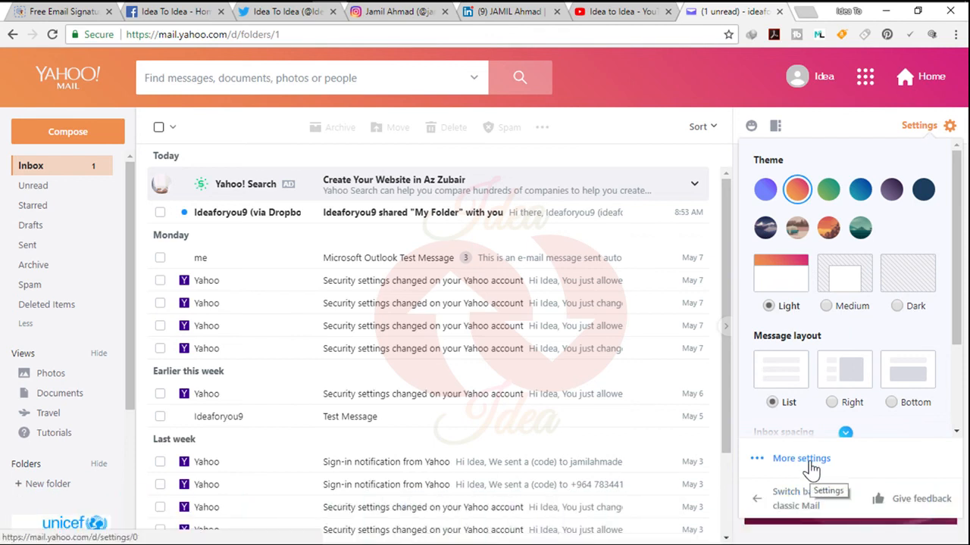
click(808, 464)
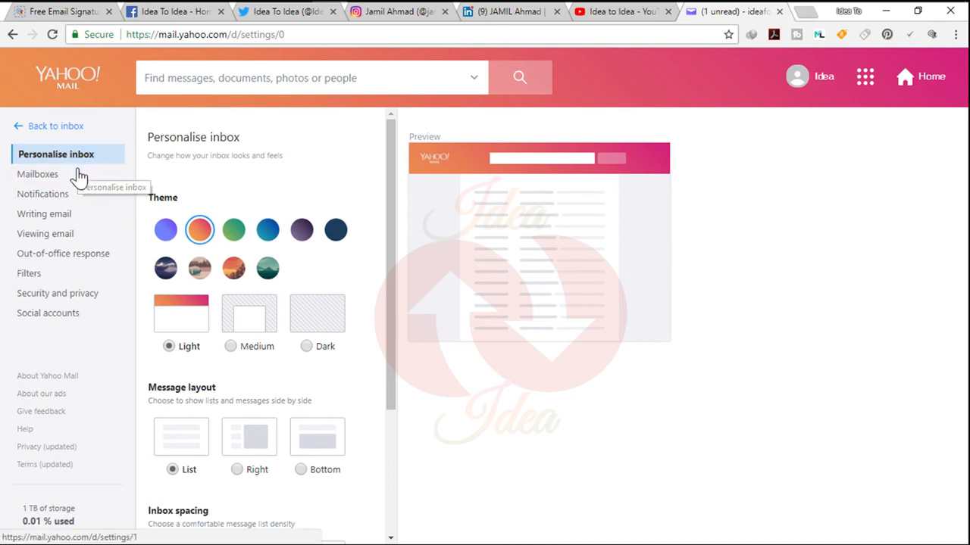
click(68, 222)
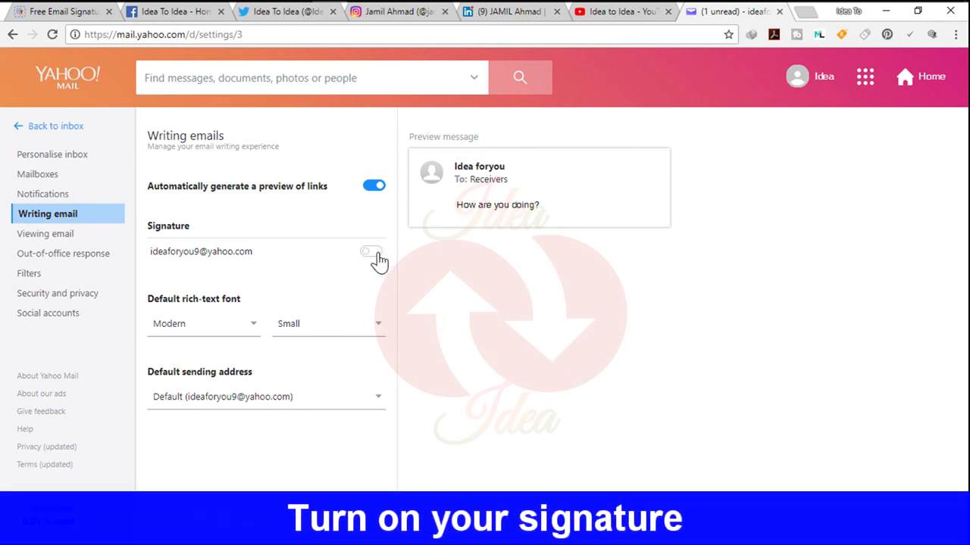
Turn on the signature for the Yahoo account and insert My Signature from WiseStamp into it
click(373, 253)
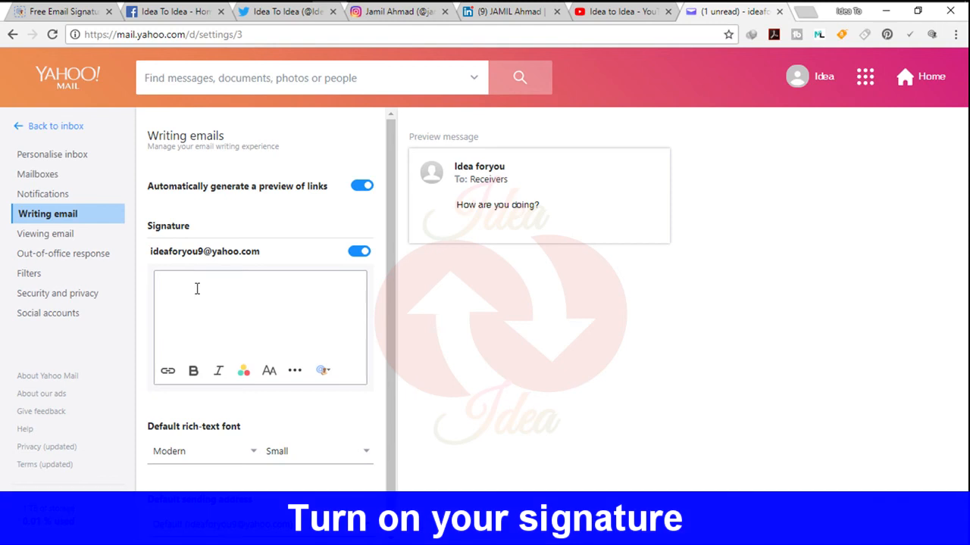
click(323, 372)
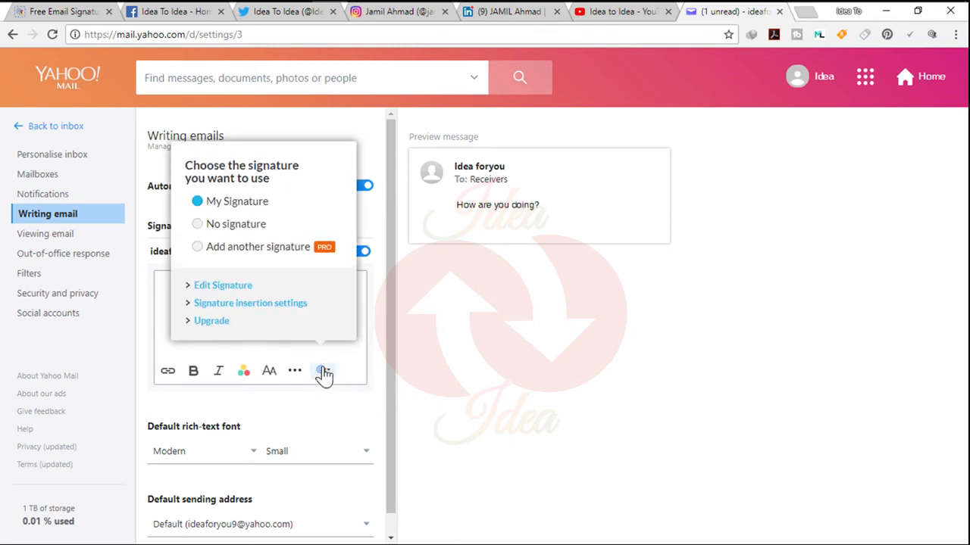
click(247, 209)
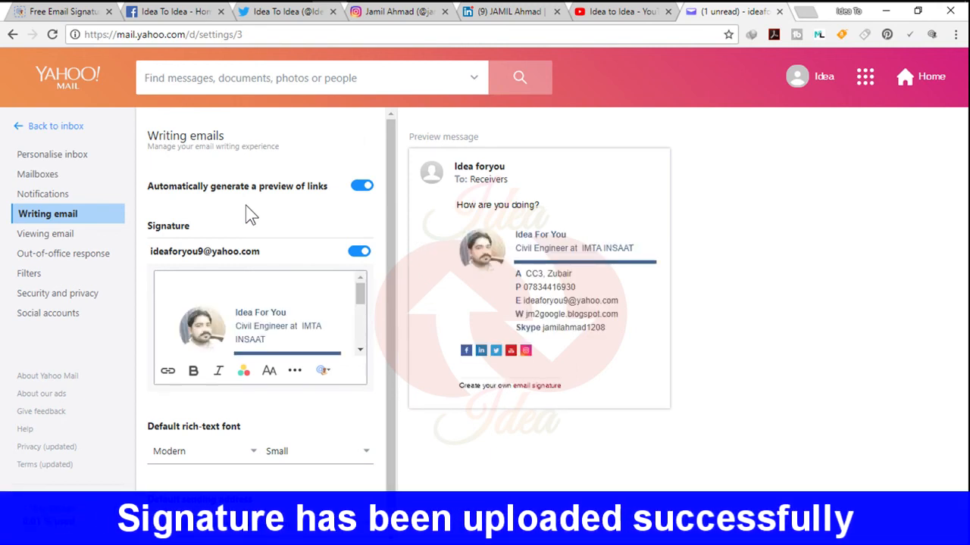
Return to the inbox, start a new message and insert My Signature from WiseStamp into its body
click(55, 130)
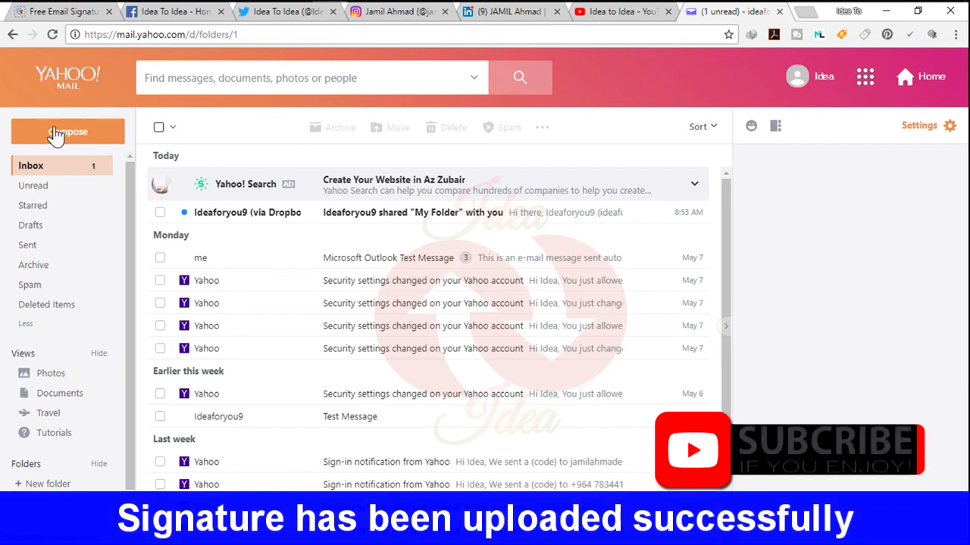
click(105, 141)
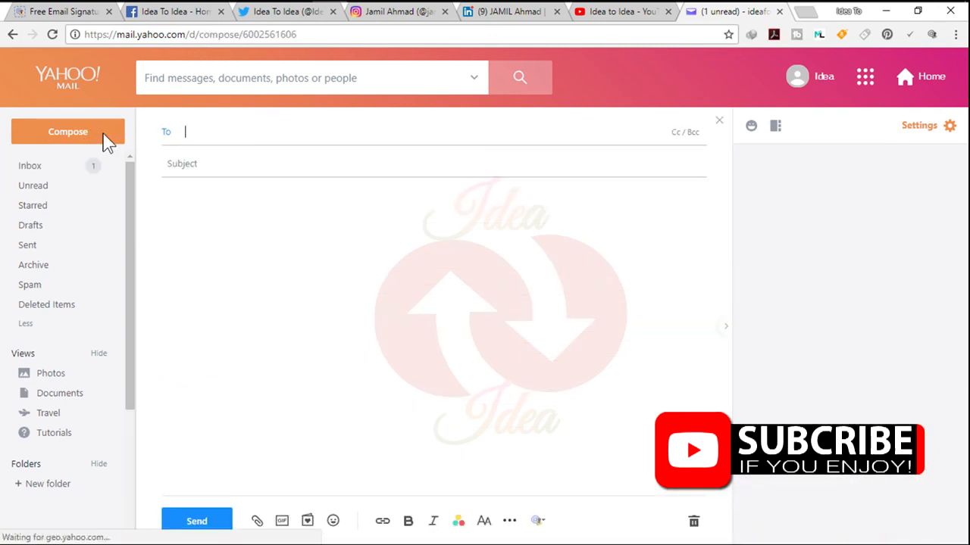
click(283, 260)
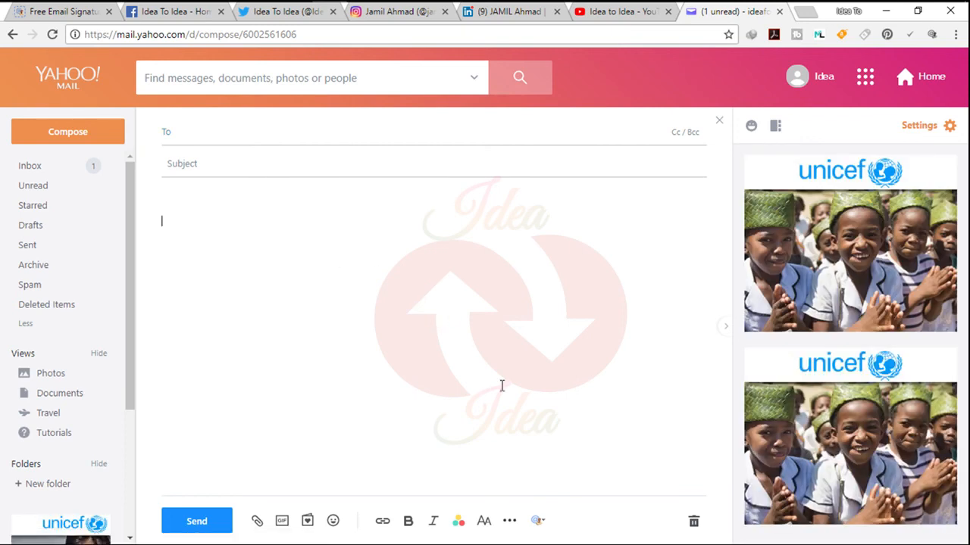
click(539, 523)
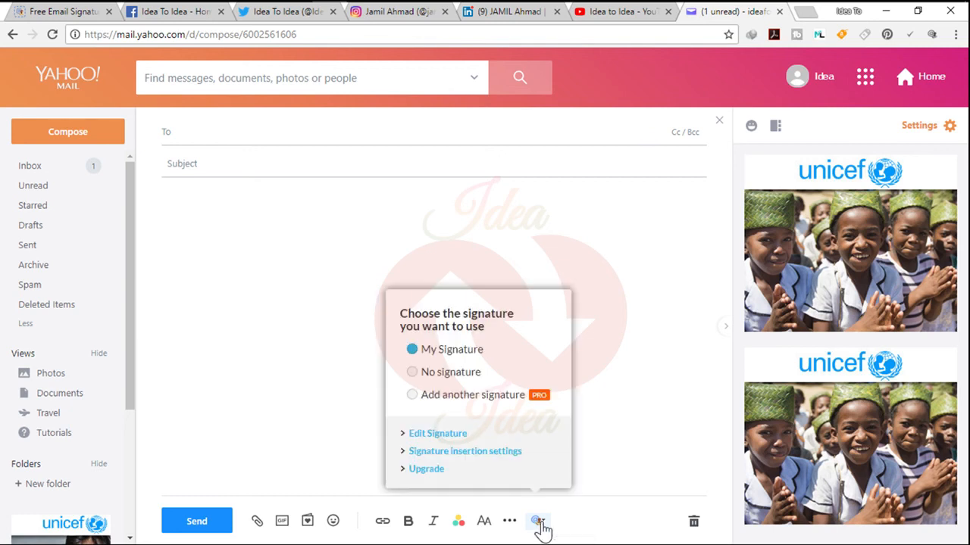
click(448, 349)
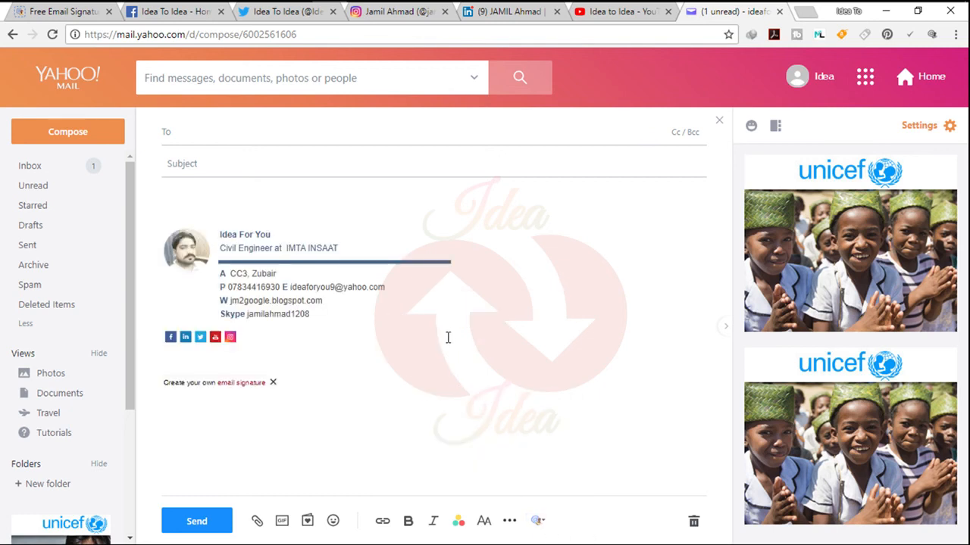